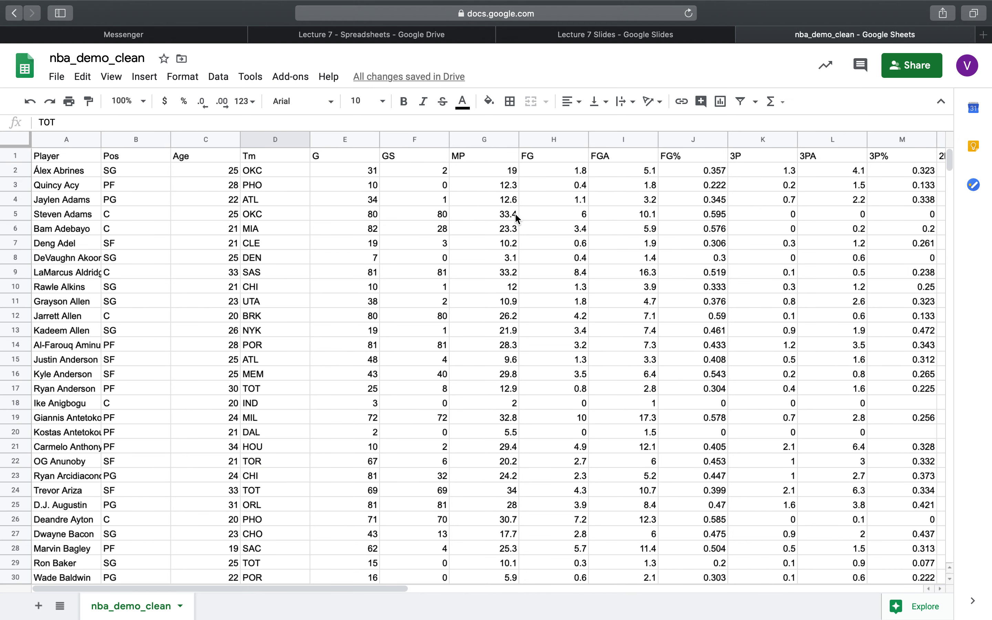
Look over the whole nba_demo_clean dataset, down to its last player row and across to the PTS column.
{"action": "scroll", "coordinate": [514, 213], "scroll_direction": "down", "scroll_amount": 20}
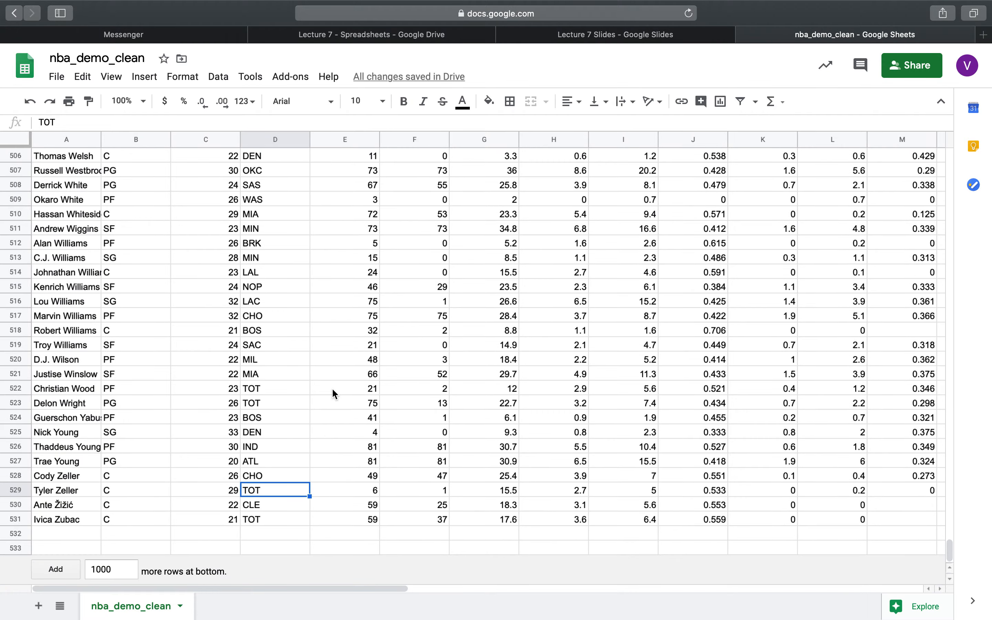
{"action": "scroll", "coordinate": [333, 390], "scroll_direction": "up", "scroll_amount": 20}
{"action": "scroll", "coordinate": [332, 389], "scroll_direction": "right", "scroll_amount": 1}
{"action": "scroll", "coordinate": [333, 392], "scroll_direction": "left", "scroll_amount": 1}
{"action": "scroll", "coordinate": [333, 392], "scroll_direction": "up", "scroll_amount": 20}
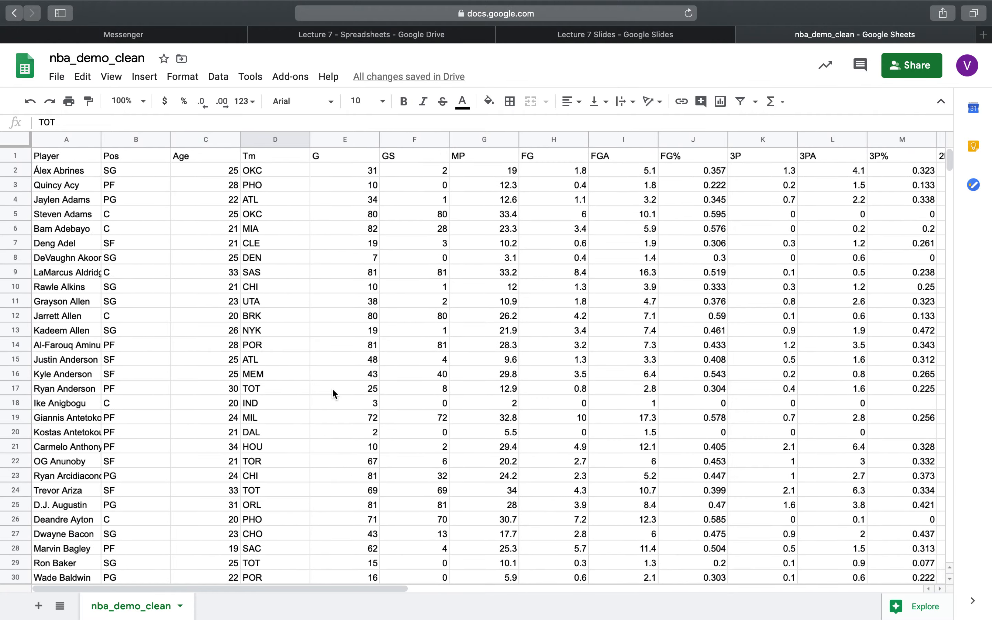
{"action": "scroll", "coordinate": [533, 382], "scroll_direction": "right", "scroll_amount": 14}
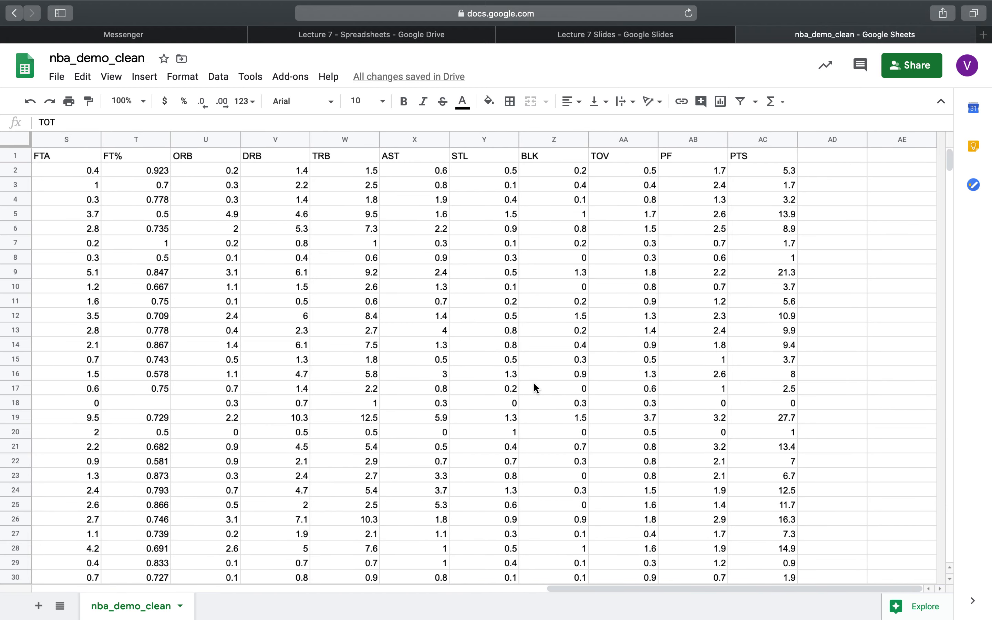
{"action": "scroll", "coordinate": [533, 388], "scroll_direction": "left", "scroll_amount": 14}
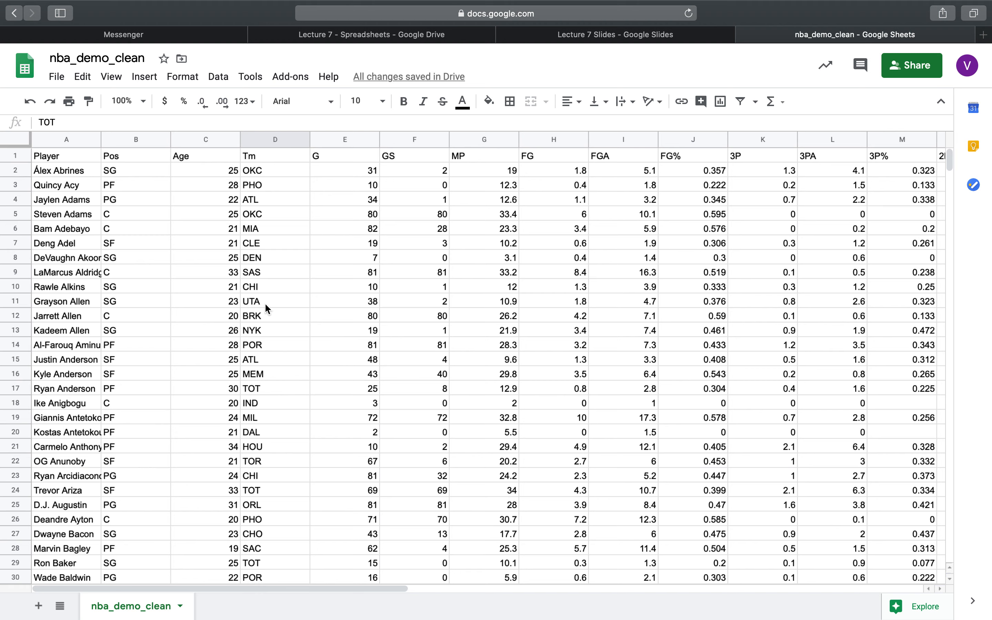
{"action": "left_click", "coordinate": [365, 289]}
{"action": "left_click", "coordinate": [830, 236]}
{"action": "left_click", "coordinate": [752, 416]}
{"action": "left_click", "coordinate": [441, 392]}
{"action": "left_click", "coordinate": [556, 217]}
{"action": "left_click", "coordinate": [232, 371]}
{"action": "left_click", "coordinate": [437, 332]}
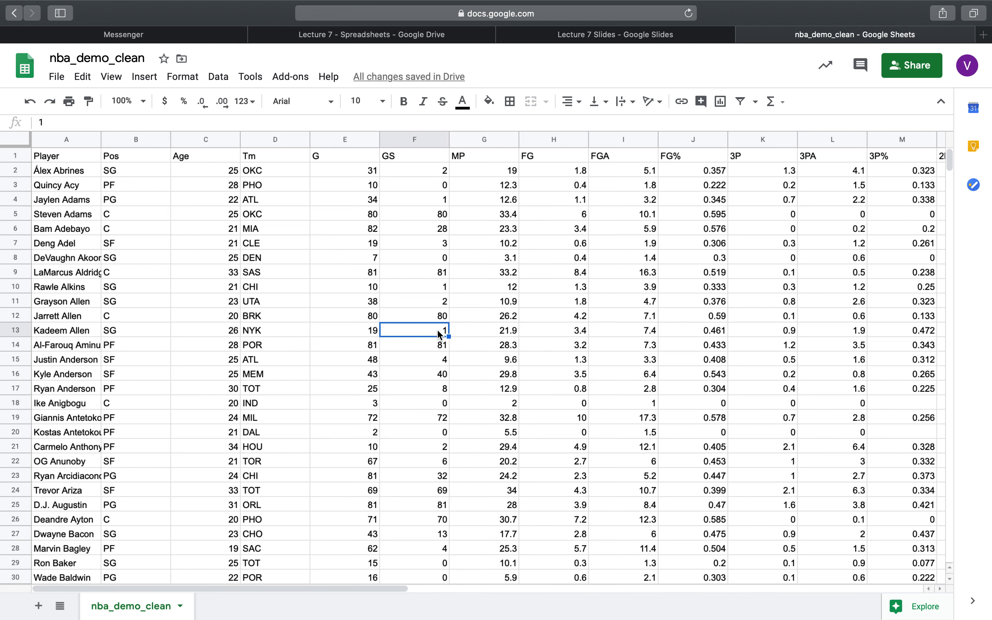
Create a pivot table on a new sheet from the data range nba_demo_clean!A1:AC531.
{"action": "left_click", "coordinate": [339, 260]}
{"action": "left_click", "coordinate": [218, 78]}
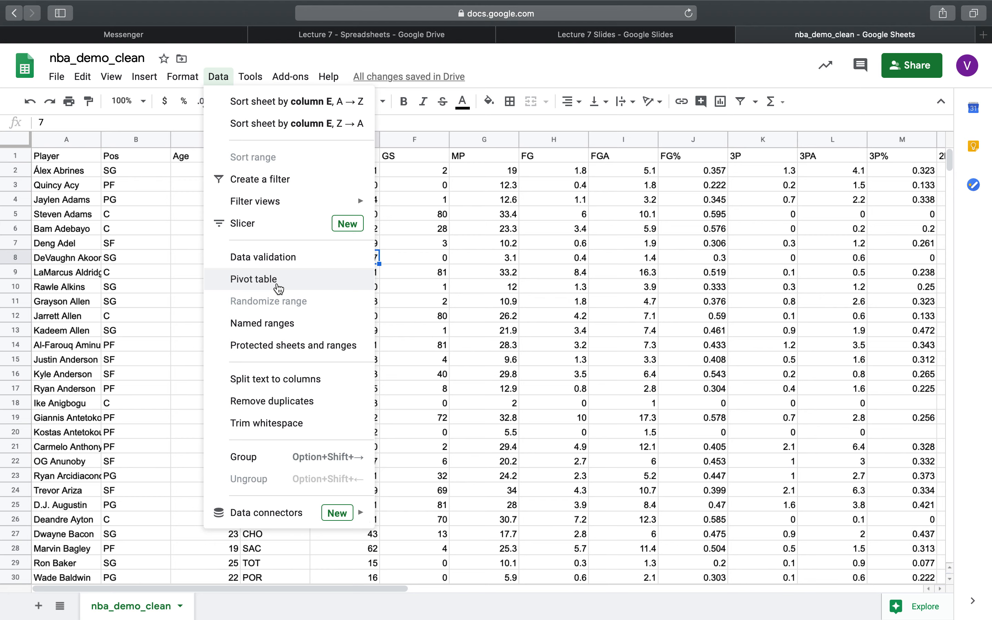
{"action": "left_click", "coordinate": [278, 288]}
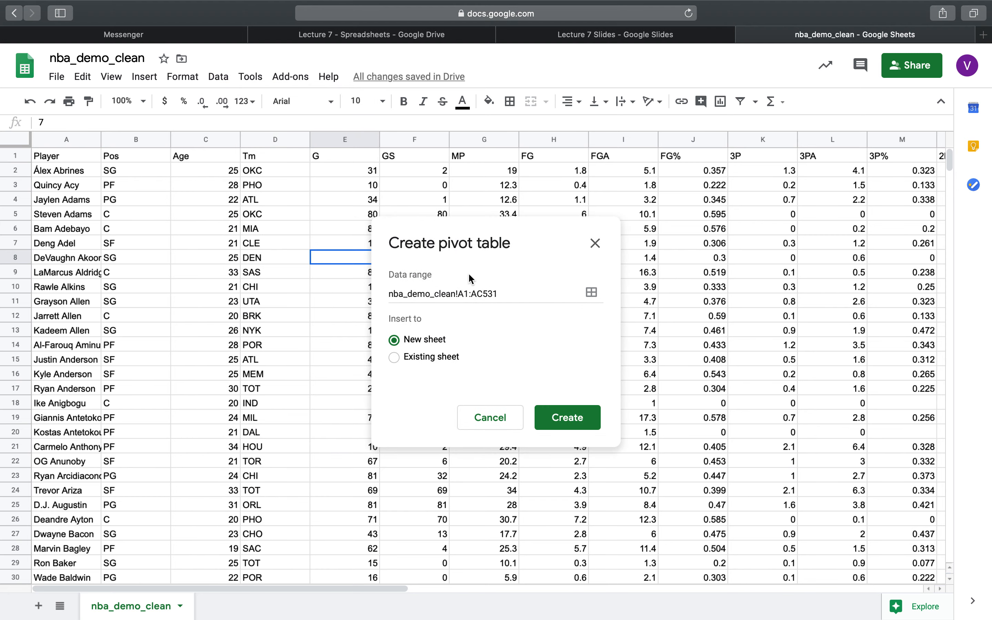
{"action": "left_click", "coordinate": [467, 294]}
{"action": "left_click", "coordinate": [571, 422]}
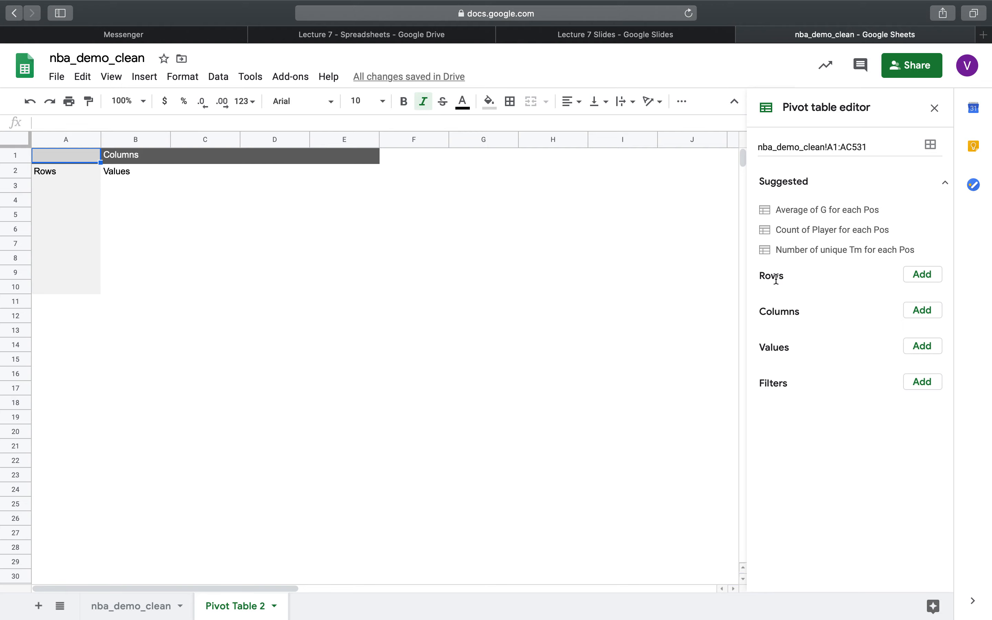
Consult the Pivot slide's explanation of rows, columns, values and filters, and return to the spreadsheet.
{"action": "key", "text": "ctrl+Right"}
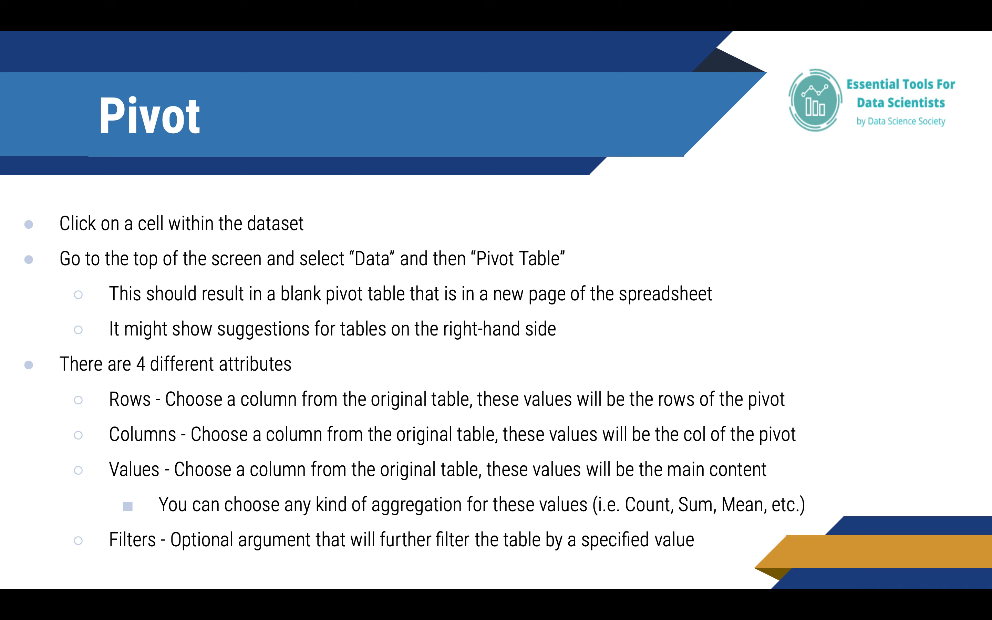
{"action": "key", "text": "ctrl+Left"}
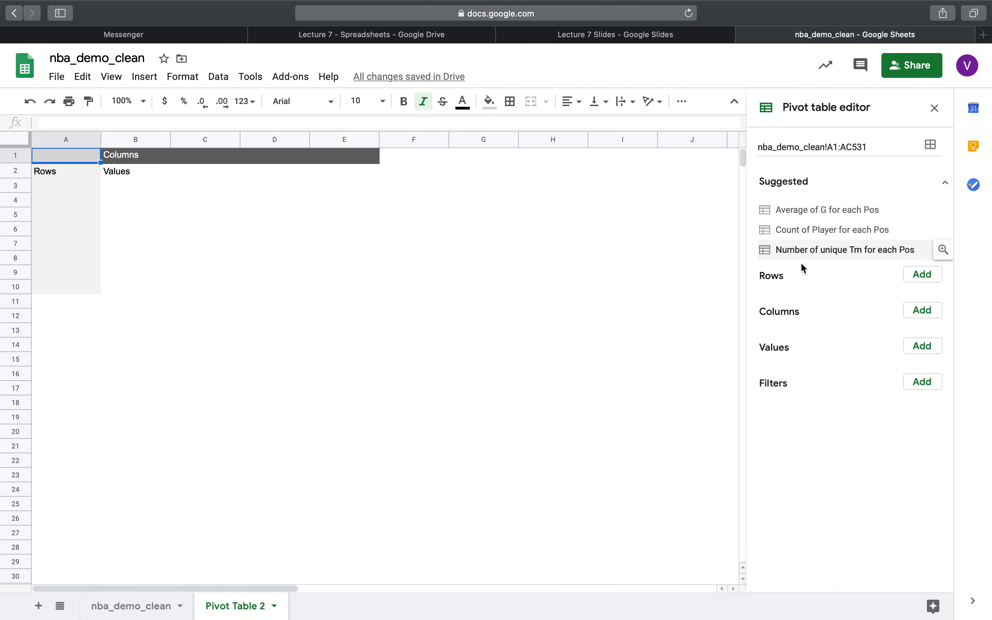
{"action": "key", "text": "ctrl+Right"}
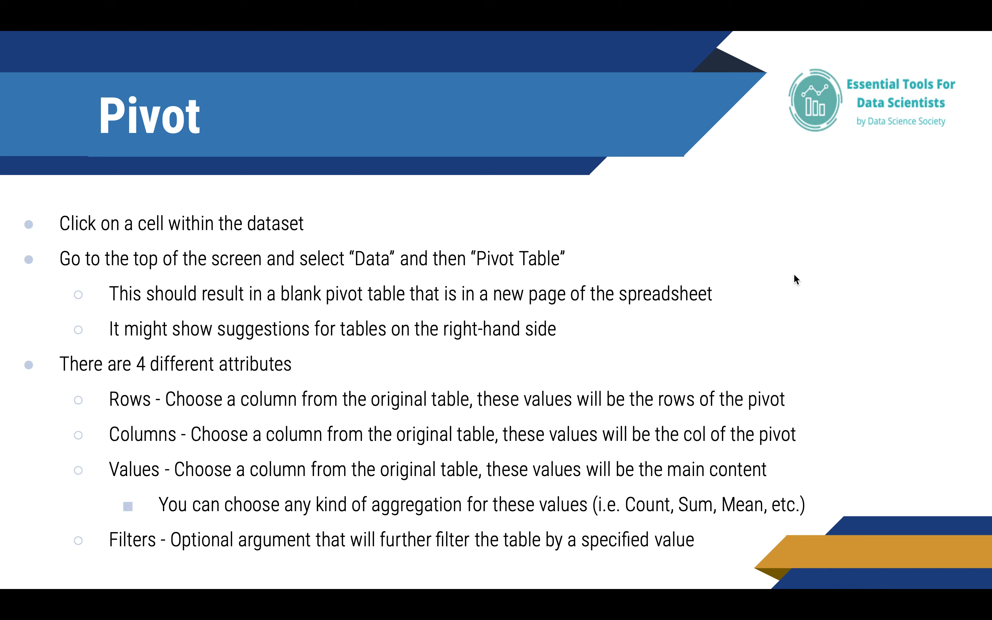
{"action": "key", "text": "ctrl+Left"}
Inspect the values of the PTS column in the nba_demo_clean sheet.
{"action": "left_click", "coordinate": [140, 606]}
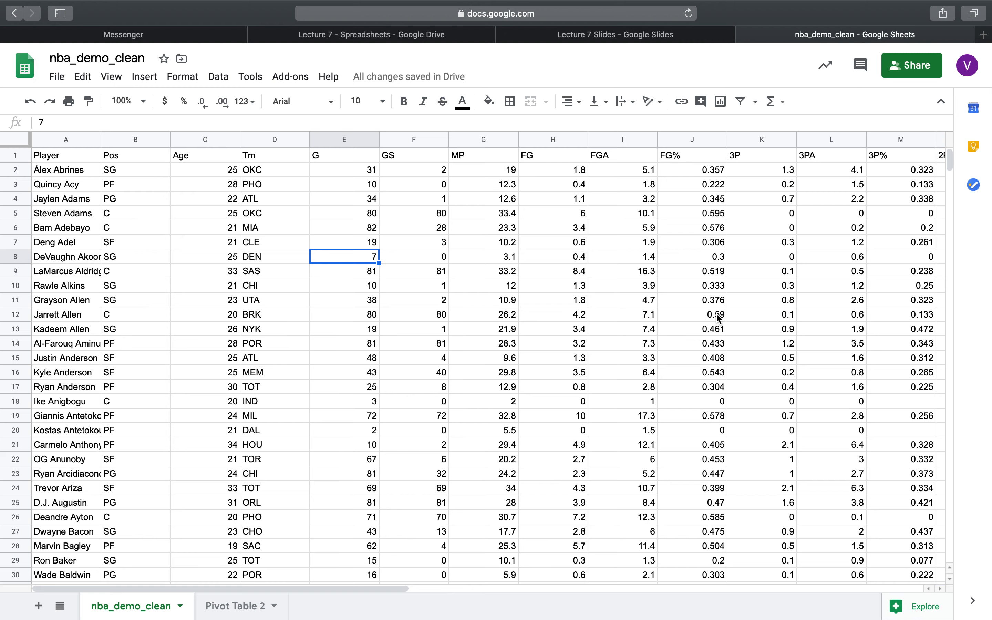
{"action": "scroll", "coordinate": [715, 316], "scroll_direction": "right", "scroll_amount": 10}
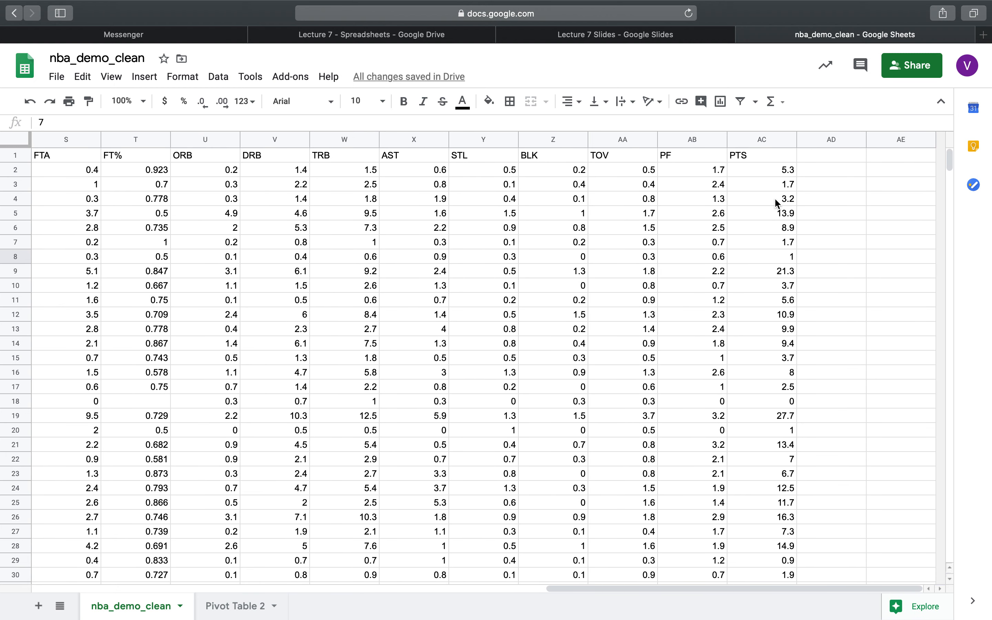
{"action": "left_click_drag", "start_coordinate": [769, 172], "coordinate": [772, 383]}
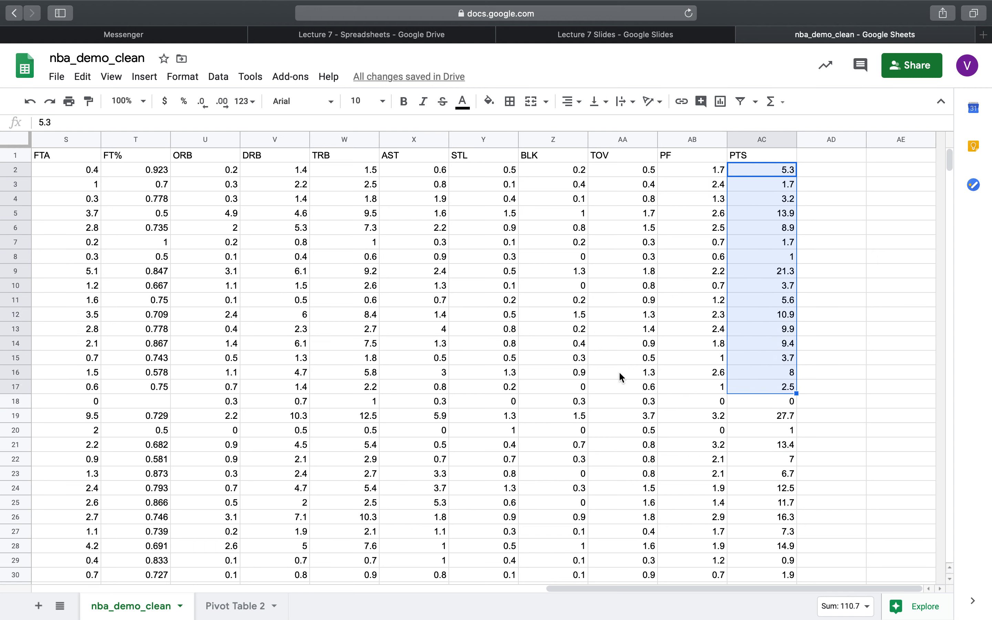
{"action": "left_click", "coordinate": [835, 289]}
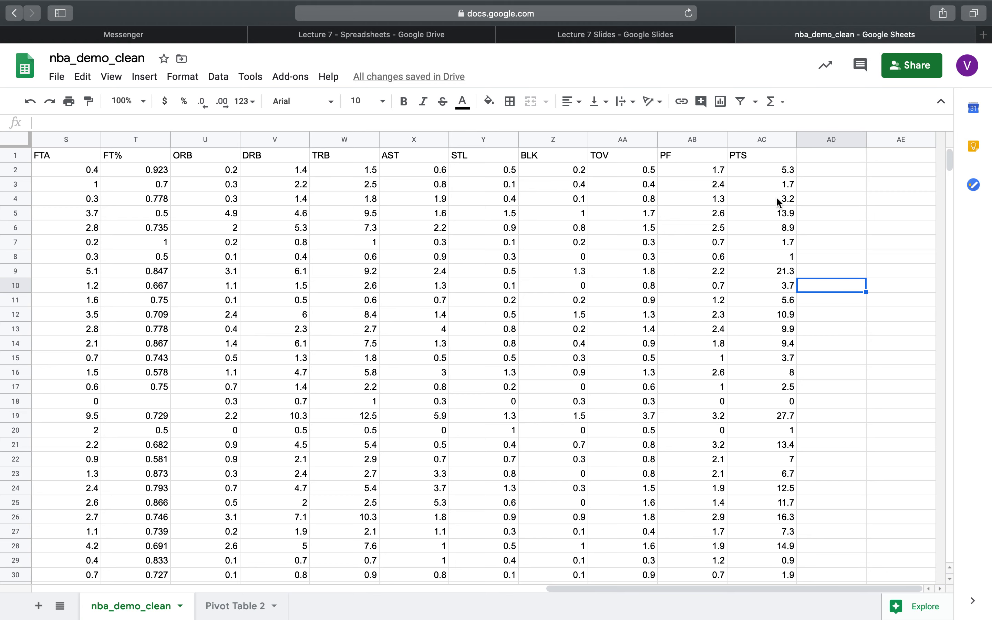
{"action": "left_click", "coordinate": [778, 172]}
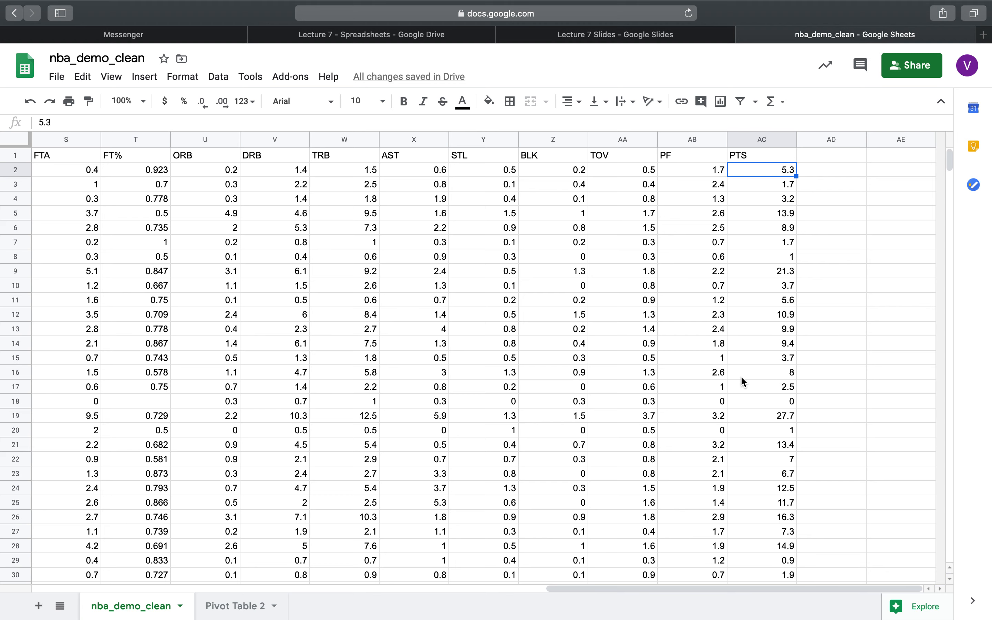
Add PTS as the row field of the pivot table on the Pivot Table 2 sheet.
{"action": "left_click", "coordinate": [262, 606]}
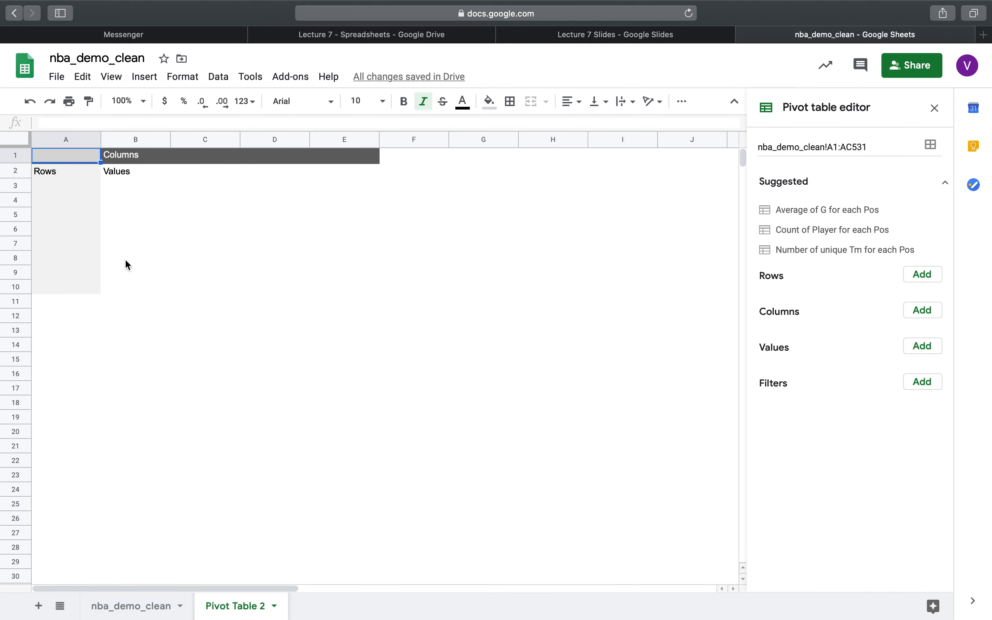
{"action": "left_click", "coordinate": [918, 278]}
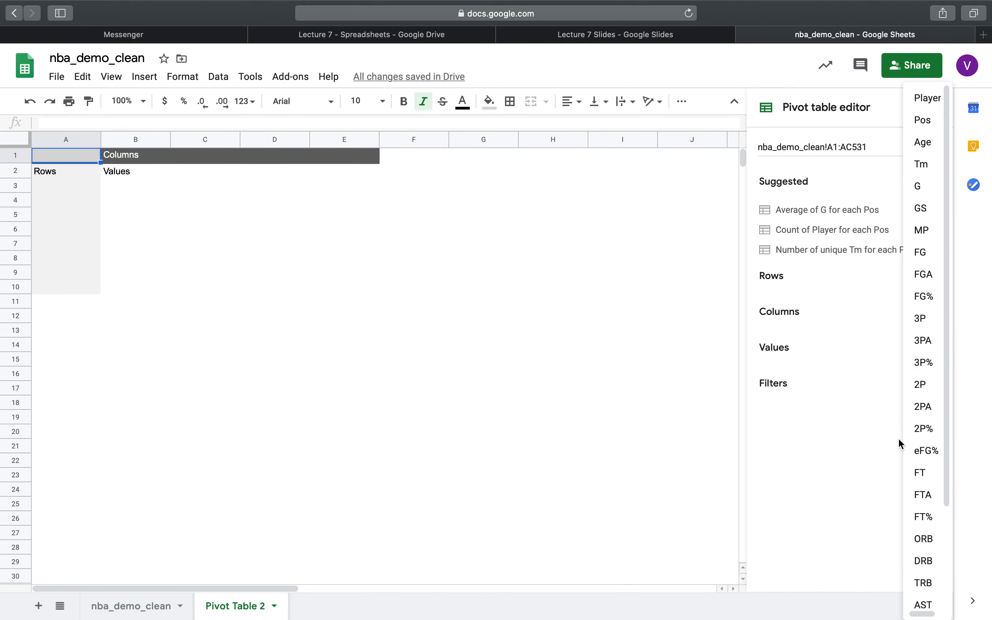
{"action": "scroll", "coordinate": [932, 453], "scroll_direction": "down", "scroll_amount": 5}
{"action": "left_click", "coordinate": [923, 594]}
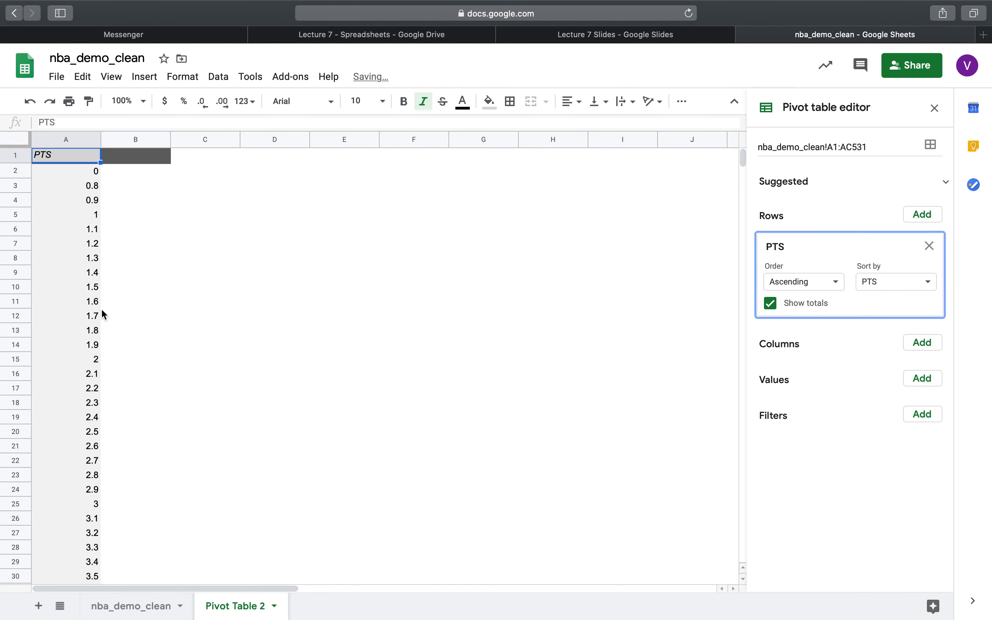
Look through the listed PTS values down to the Grand Total row, and remove PTS from the pivot table's rows.
{"action": "left_click", "coordinate": [74, 176]}
{"action": "scroll", "coordinate": [74, 244], "scroll_direction": "down", "scroll_amount": 15}
{"action": "scroll", "coordinate": [73, 243], "scroll_direction": "down", "scroll_amount": 20}
{"action": "scroll", "coordinate": [73, 243], "scroll_direction": "up", "scroll_amount": 12}
{"action": "scroll", "coordinate": [73, 243], "scroll_direction": "down", "scroll_amount": 4}
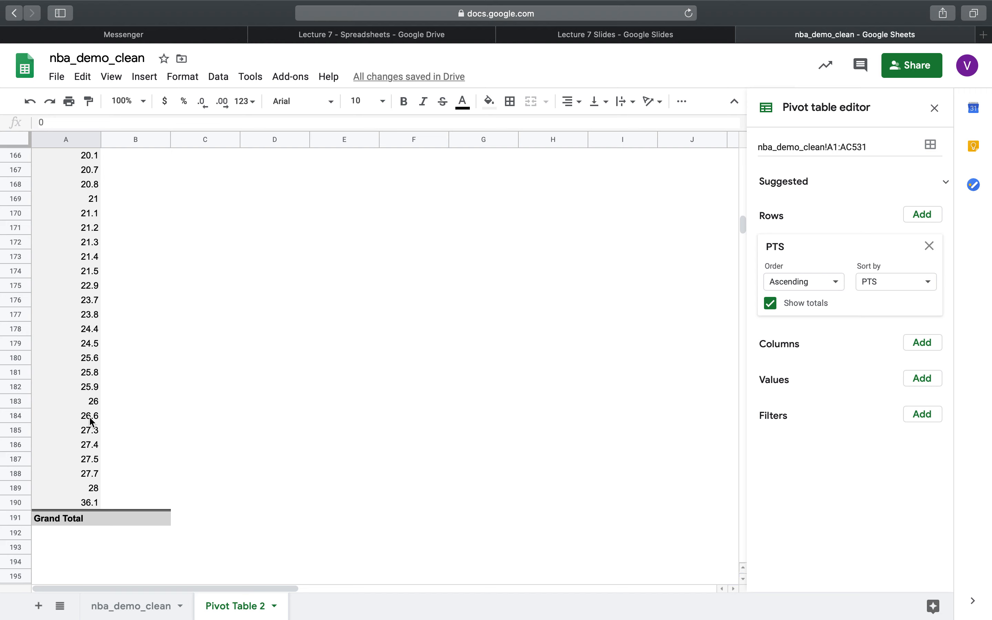
{"action": "scroll", "coordinate": [84, 424], "scroll_direction": "up", "scroll_amount": 20}
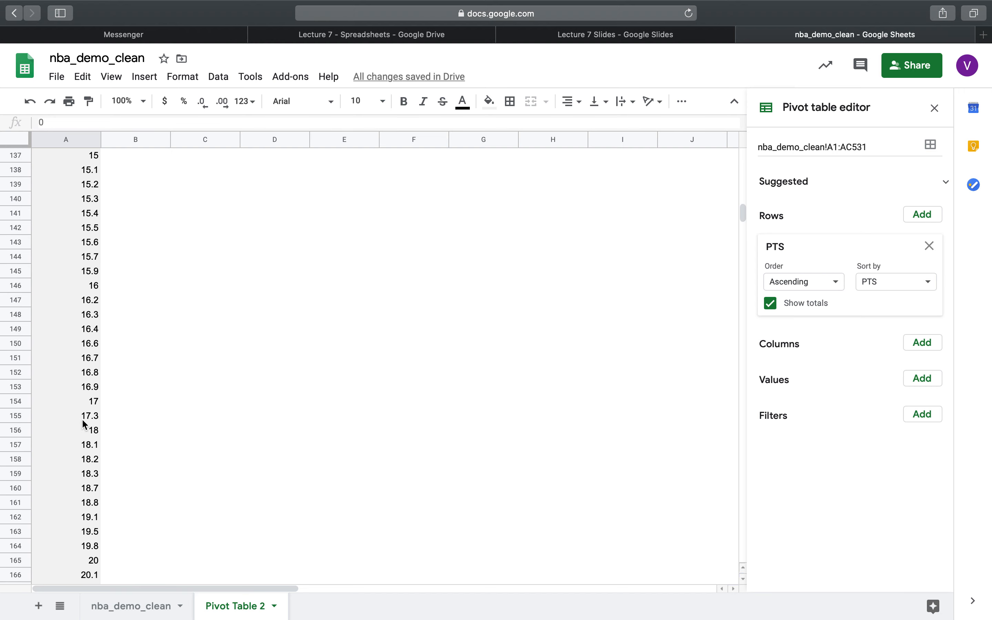
{"action": "scroll", "coordinate": [83, 419], "scroll_direction": "up", "scroll_amount": 20}
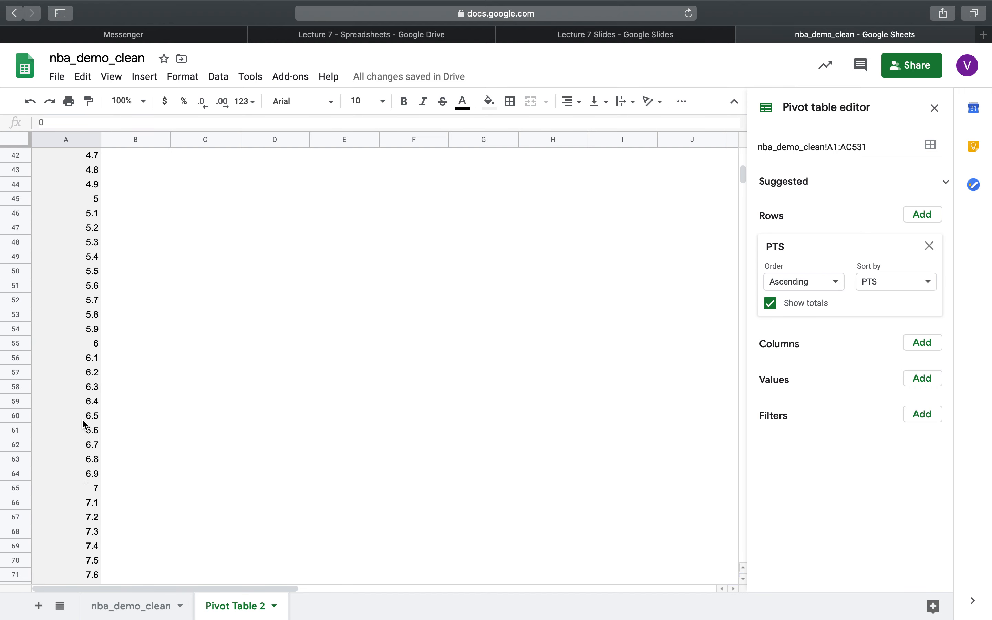
{"action": "scroll", "coordinate": [82, 418], "scroll_direction": "up", "scroll_amount": 1}
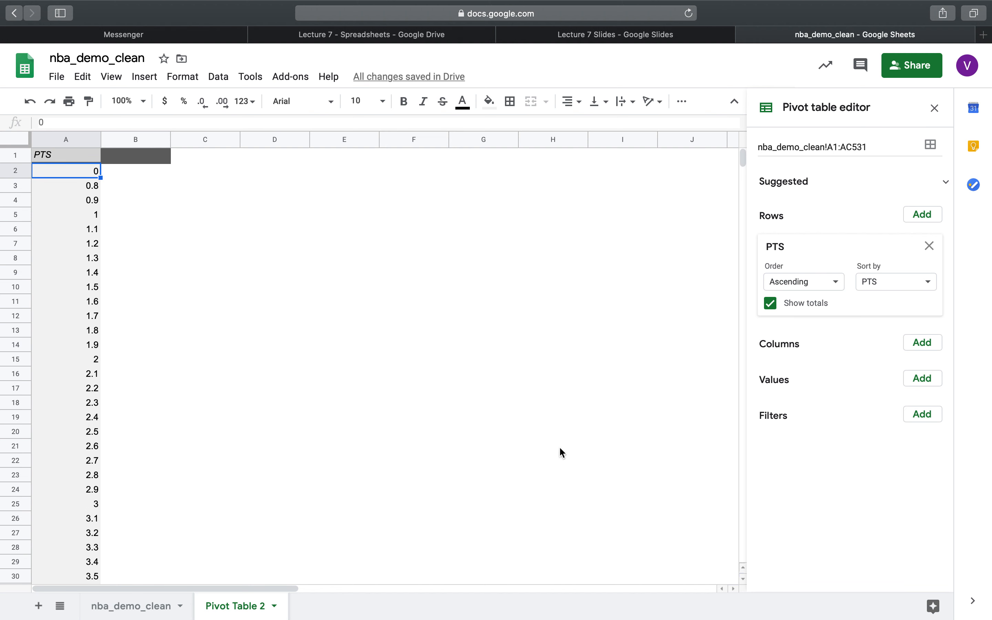
{"action": "left_click", "coordinate": [929, 246]}
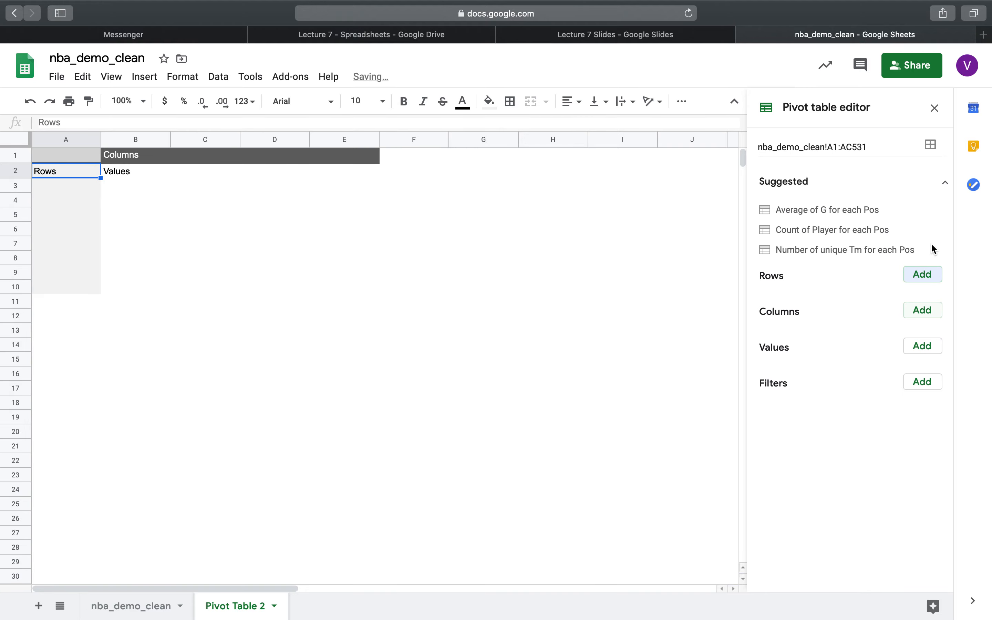
Review the Pos, Age and Tm columns in the nba_demo_clean sheet as candidates for the row field.
{"action": "left_click", "coordinate": [127, 604]}
{"action": "scroll", "coordinate": [299, 463], "scroll_direction": "left", "scroll_amount": 10}
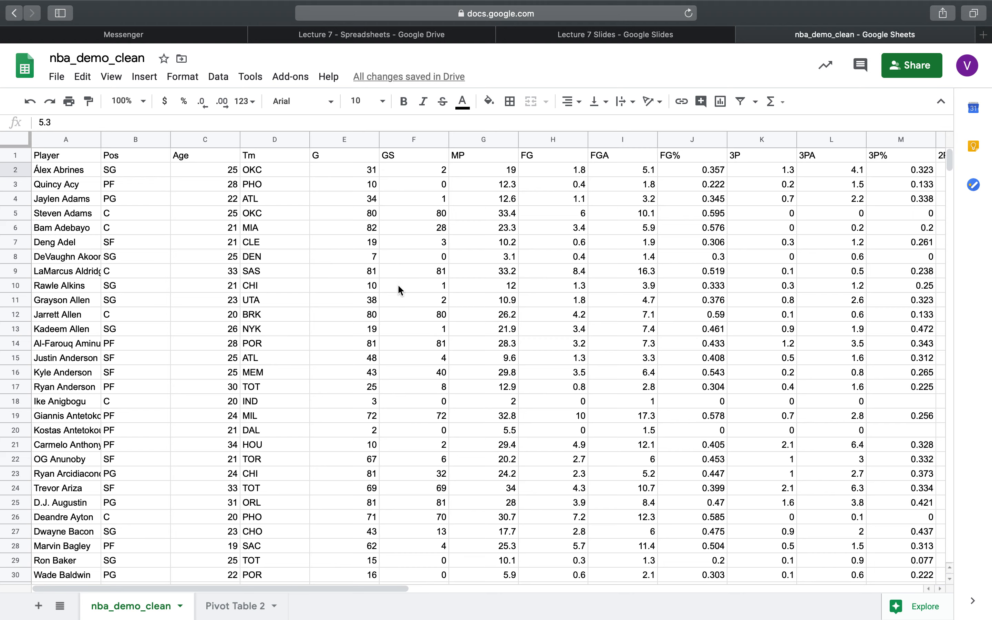
{"action": "left_click_drag", "start_coordinate": [148, 258], "coordinate": [306, 256]}
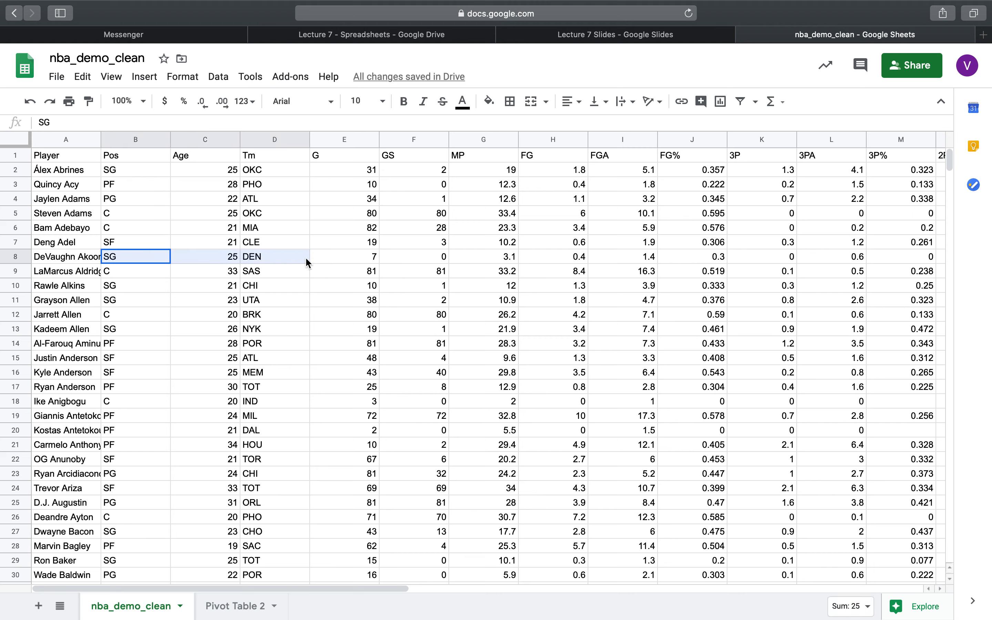
{"action": "left_click", "coordinate": [306, 256]}
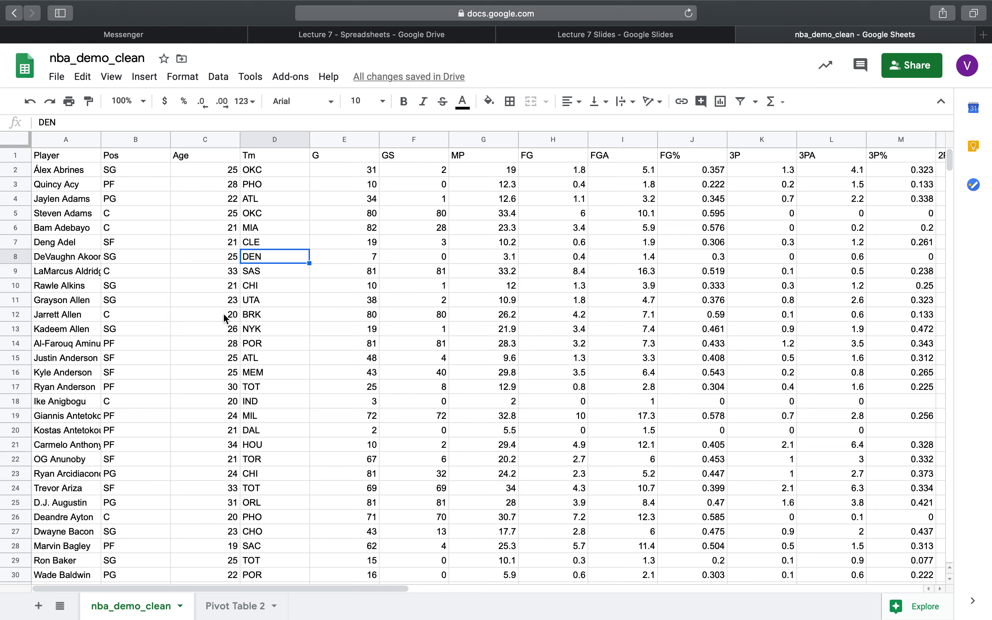
Add Pos as the row field of the pivot table on the Pivot Table 2 sheet.
{"action": "left_click", "coordinate": [231, 608]}
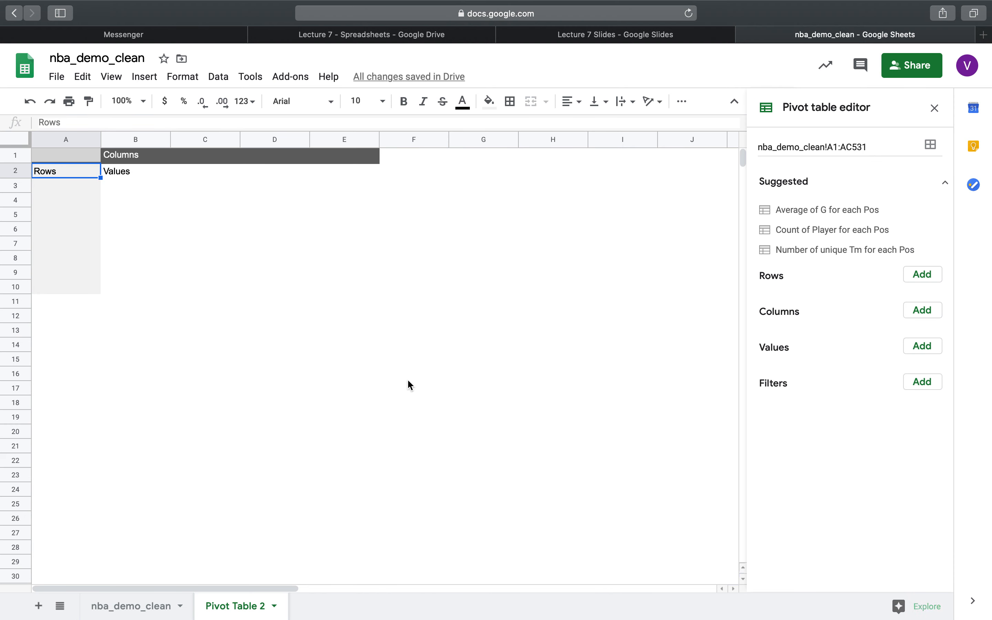
{"action": "left_click", "coordinate": [932, 275]}
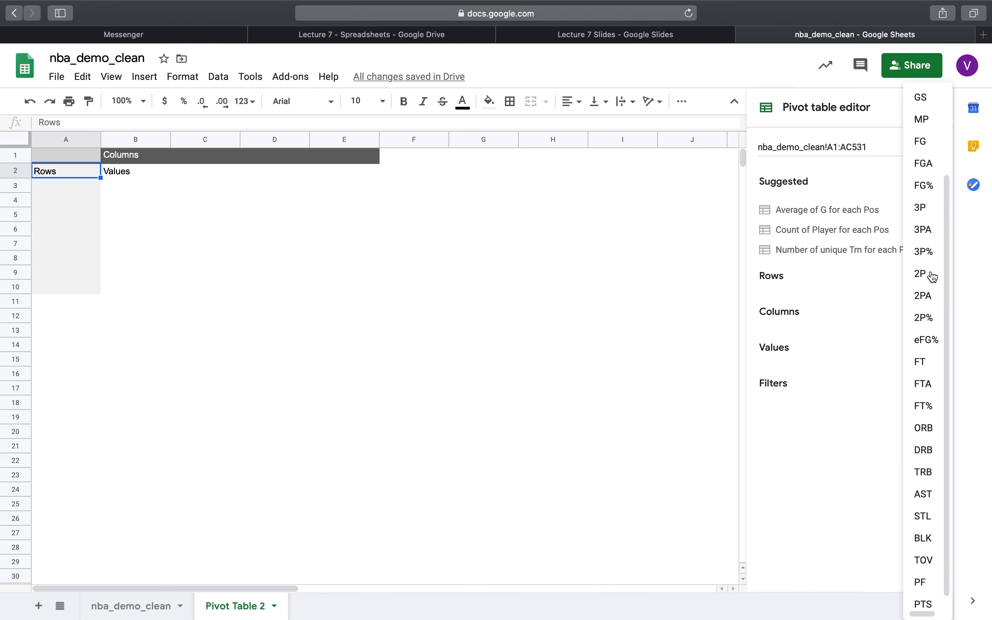
{"action": "scroll", "coordinate": [929, 187], "scroll_direction": "up", "scroll_amount": 3}
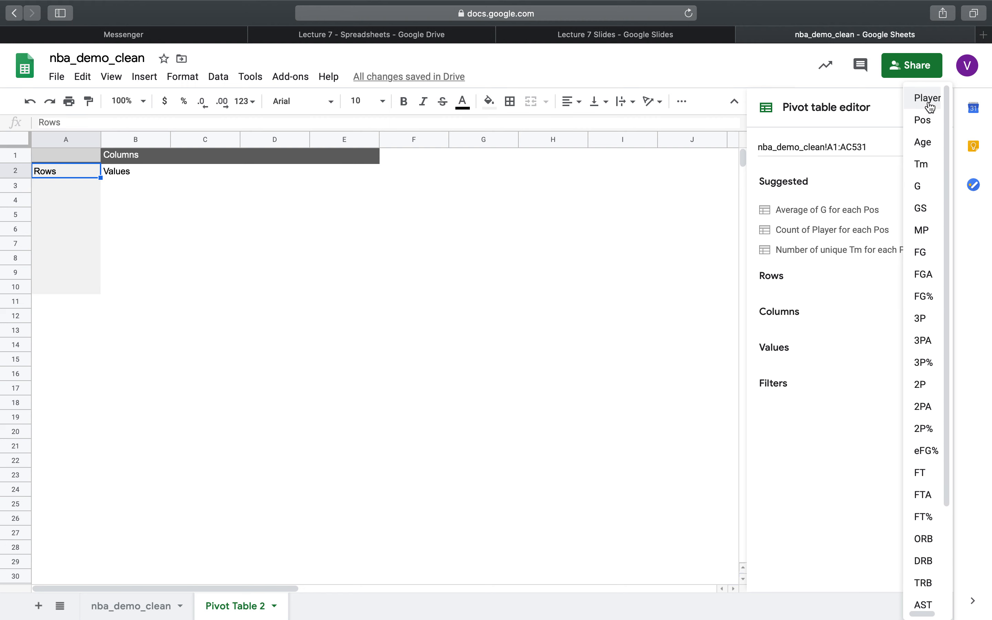
{"action": "left_click", "coordinate": [925, 123]}
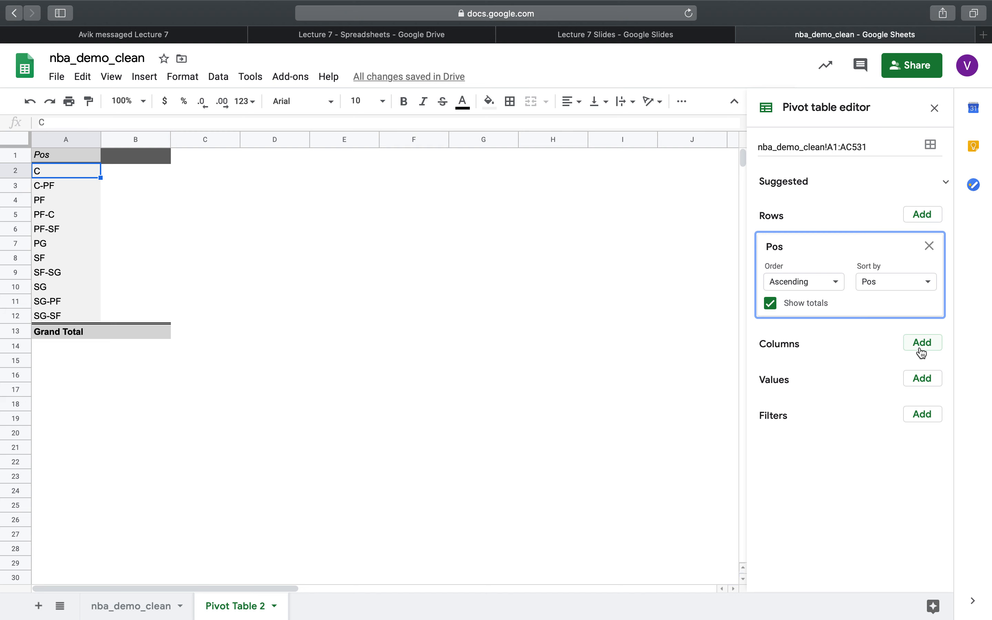
Check the available statistics columns across the nba_demo_clean sheet, and return to the Pivot Table 2 sheet.
{"action": "left_click", "coordinate": [119, 607]}
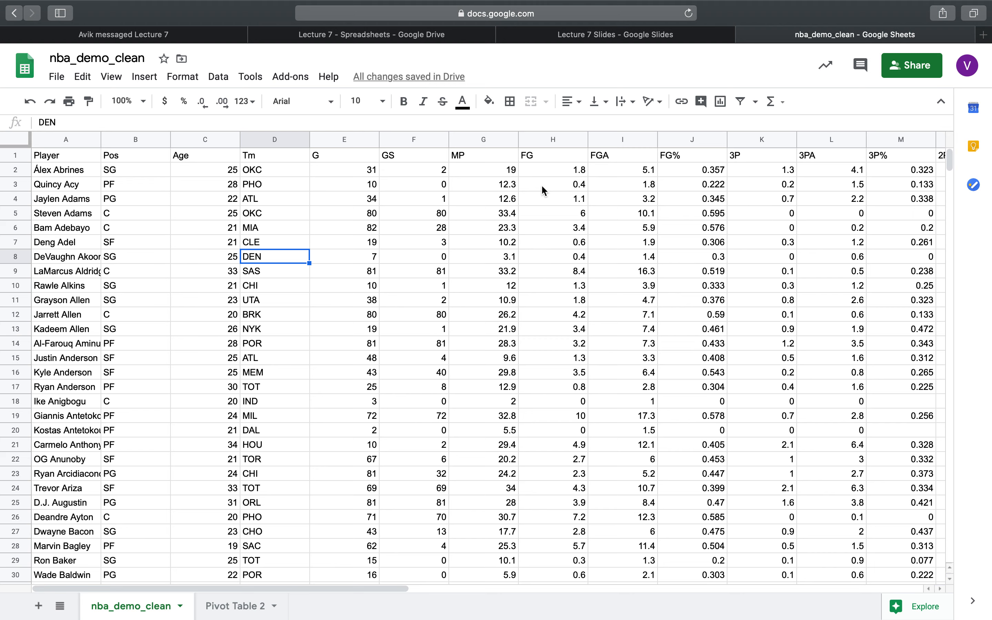
{"action": "scroll", "coordinate": [589, 321], "scroll_direction": "right", "scroll_amount": 3}
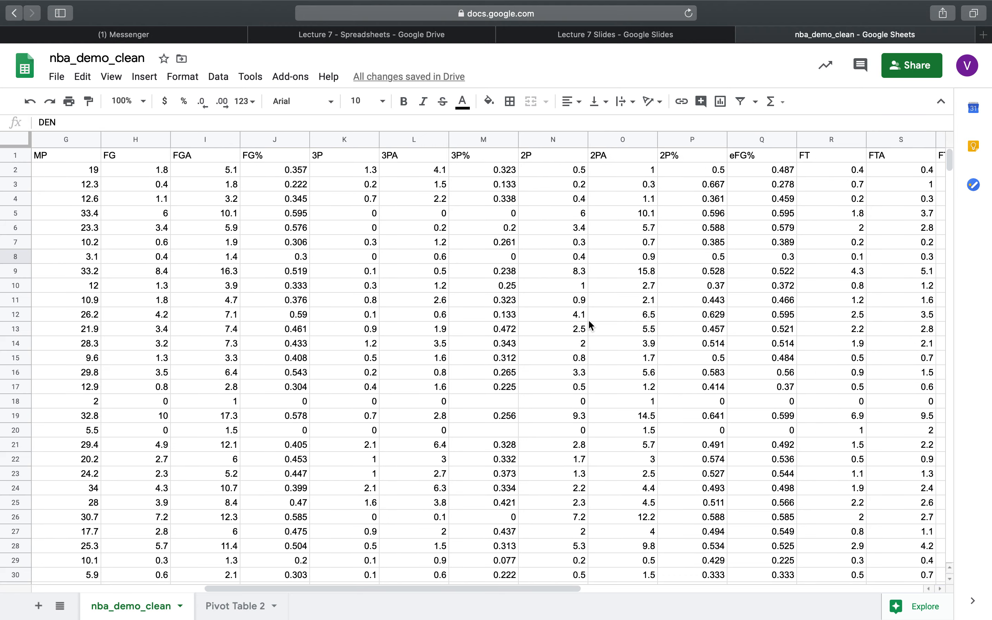
{"action": "scroll", "coordinate": [589, 321], "scroll_direction": "right", "scroll_amount": 6}
{"action": "scroll", "coordinate": [549, 294], "scroll_direction": "left", "scroll_amount": 9}
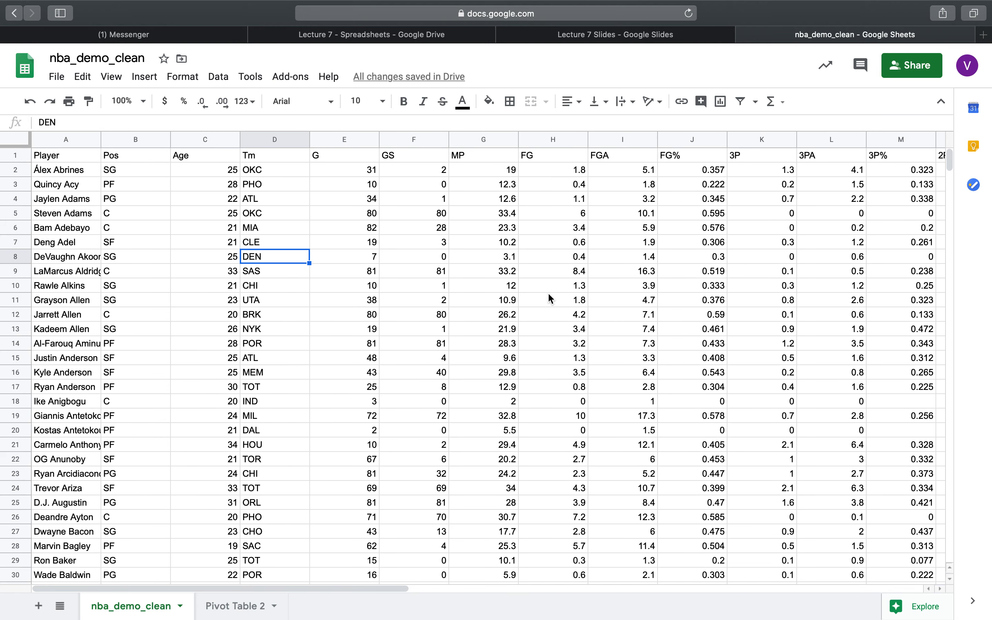
{"action": "left_click", "coordinate": [251, 611]}
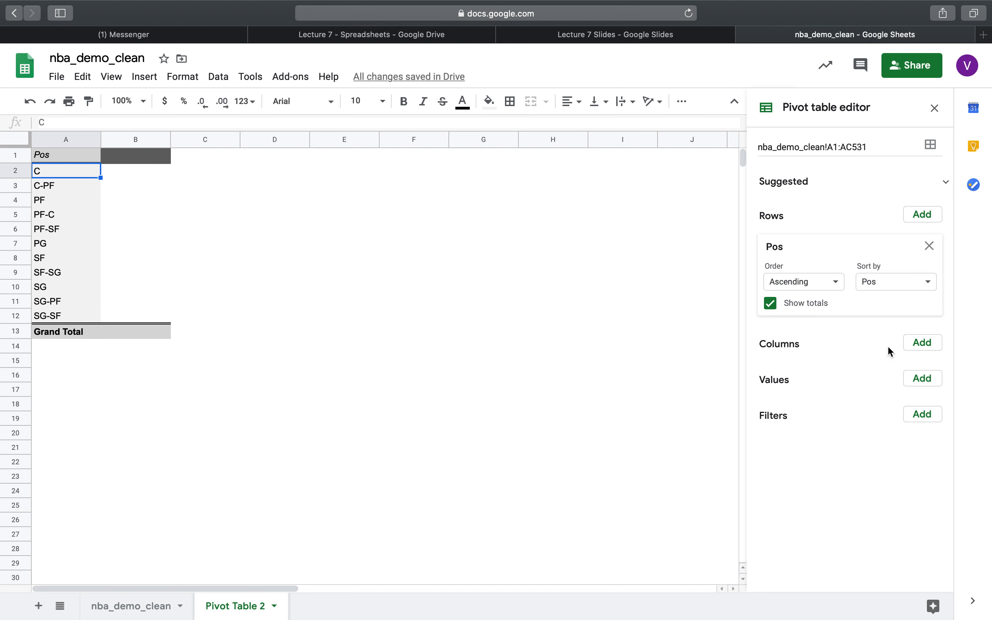
Try PTS as the pivot table's column field, look across the generated columns, and remove it again.
{"action": "left_click", "coordinate": [922, 345]}
{"action": "scroll", "coordinate": [923, 347], "scroll_direction": "down", "scroll_amount": 5}
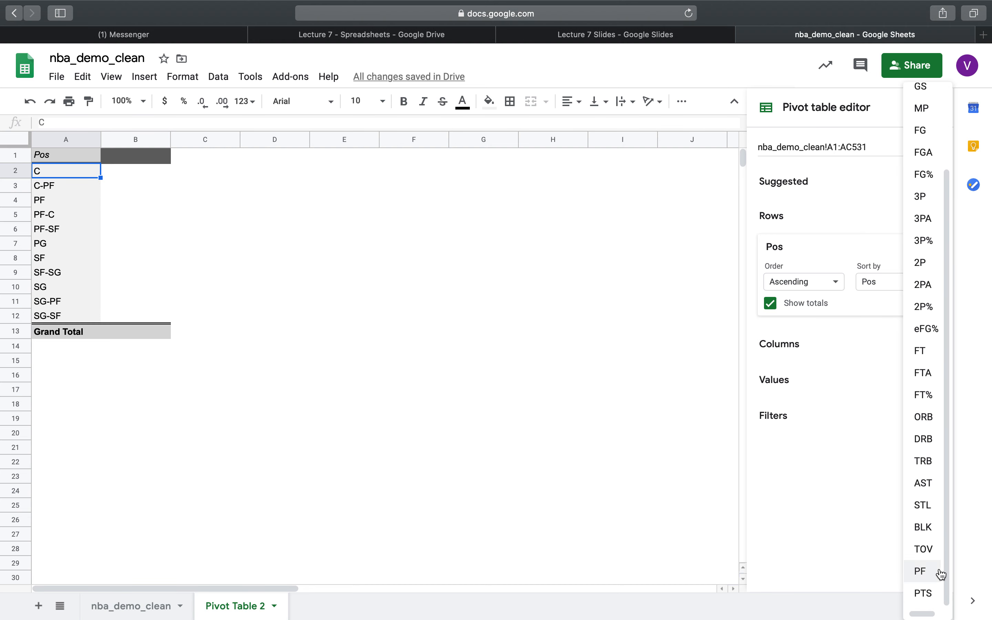
{"action": "left_click", "coordinate": [922, 593]}
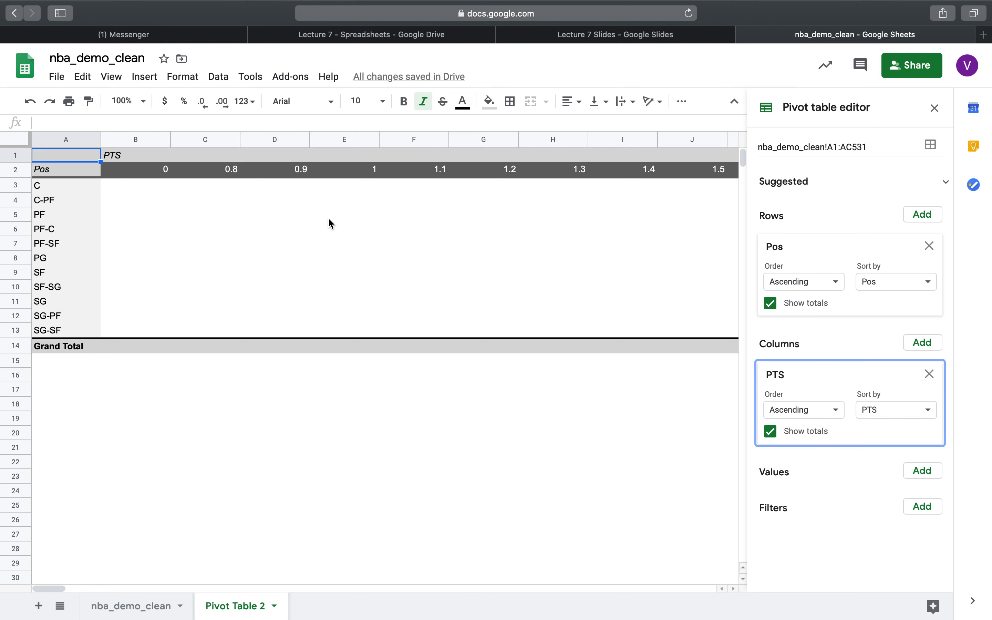
{"action": "scroll", "coordinate": [330, 224], "scroll_direction": "right", "scroll_amount": 15}
{"action": "scroll", "coordinate": [329, 220], "scroll_direction": "right", "scroll_amount": 20}
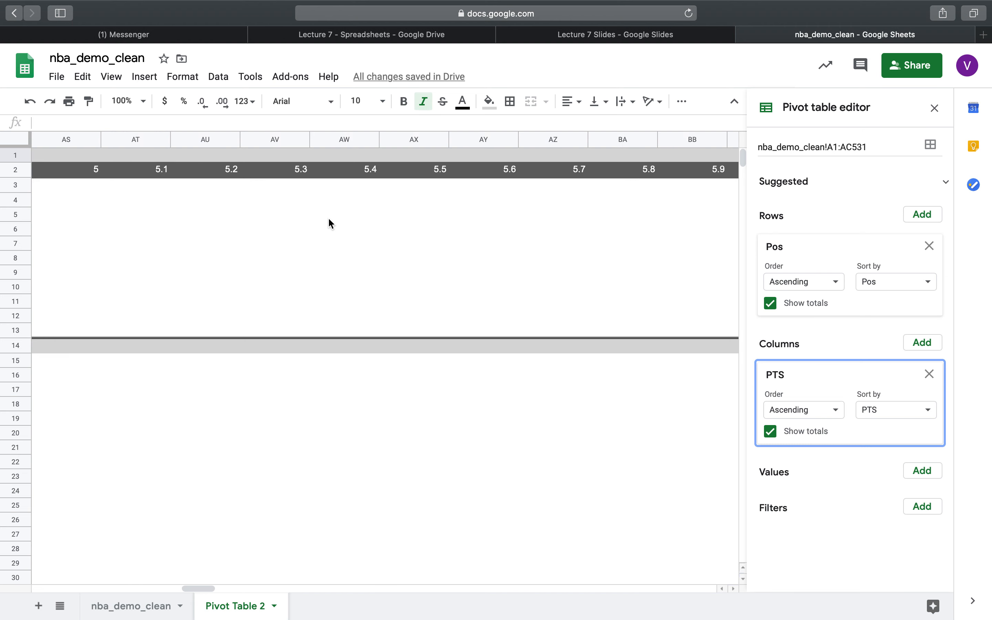
{"action": "scroll", "coordinate": [330, 223], "scroll_direction": "right", "scroll_amount": 16}
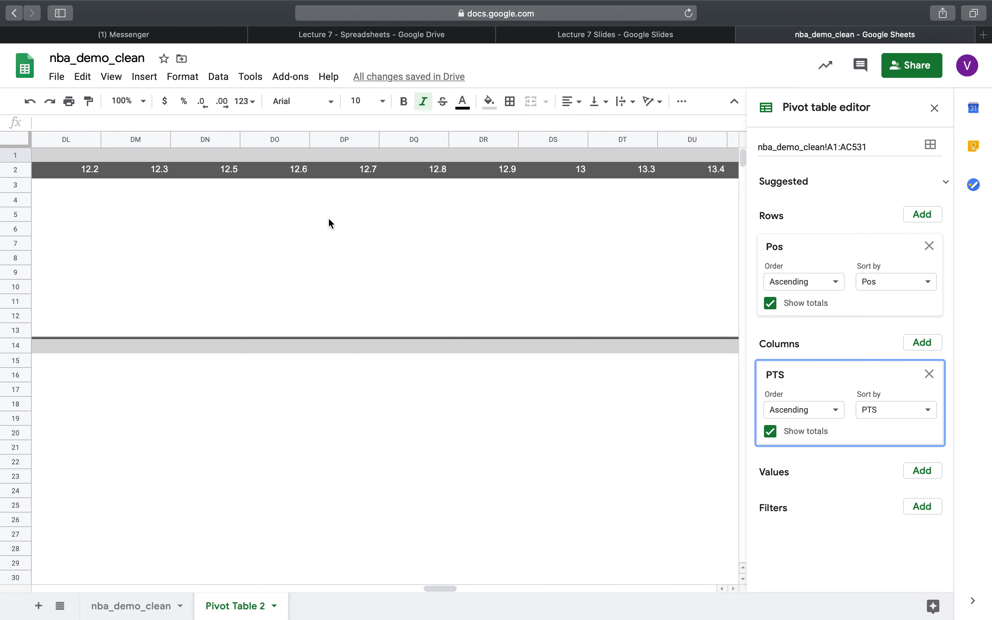
{"action": "scroll", "coordinate": [330, 224], "scroll_direction": "right", "scroll_amount": 20}
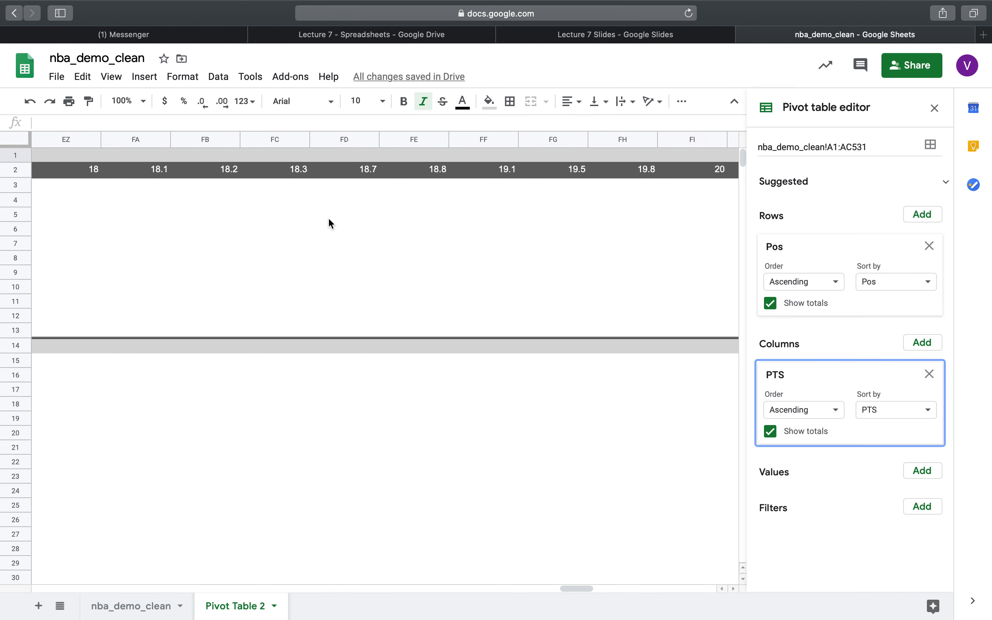
{"action": "scroll", "coordinate": [330, 224], "scroll_direction": "left", "scroll_amount": 20}
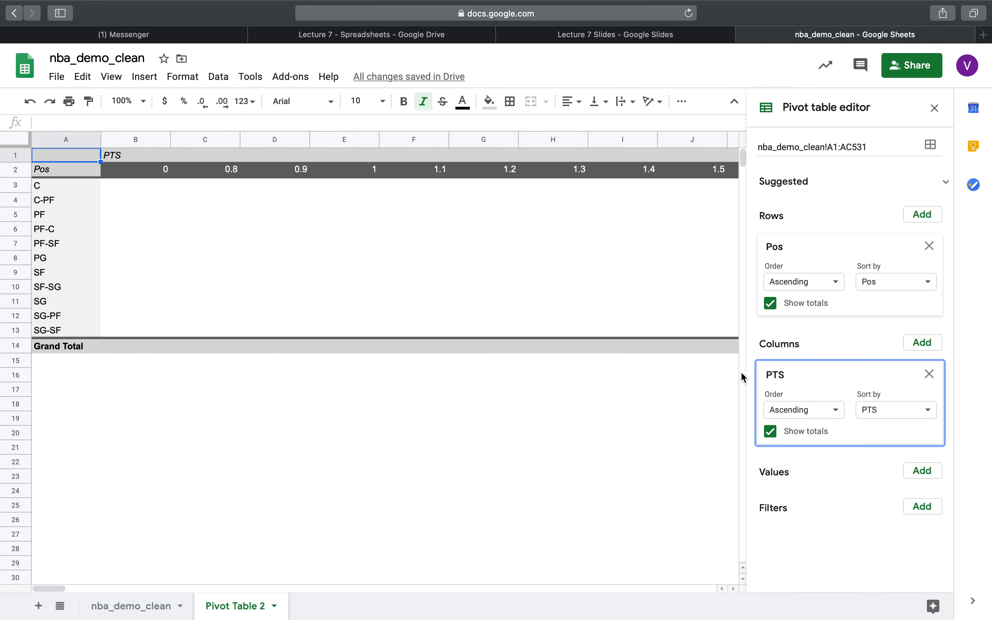
{"action": "left_click", "coordinate": [928, 373]}
Add Tm as the column field of the pivot table and look across the team columns.
{"action": "left_click", "coordinate": [929, 351]}
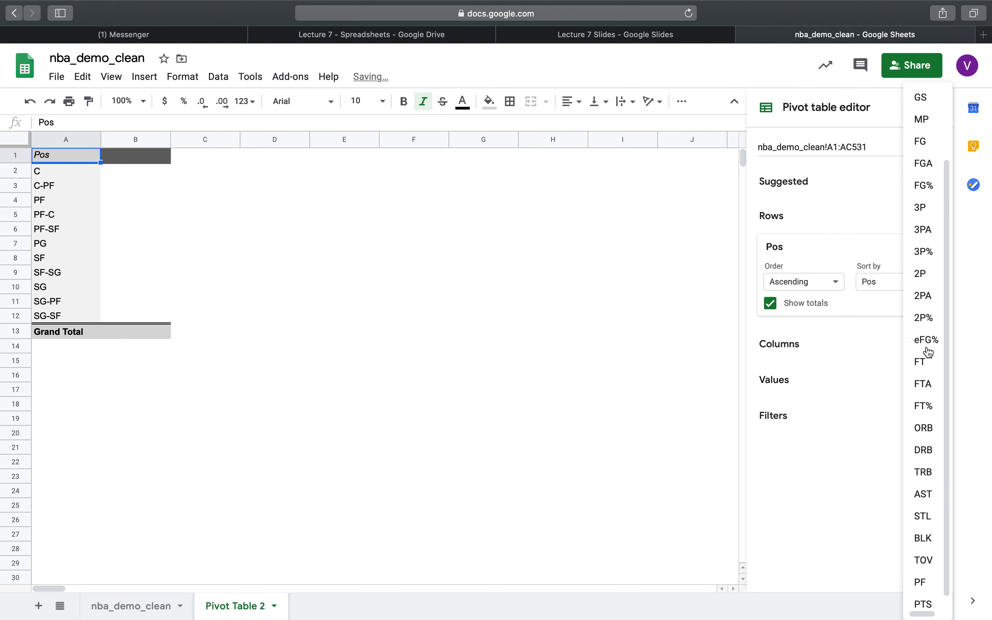
{"action": "scroll", "coordinate": [934, 422], "scroll_direction": "down", "scroll_amount": 1}
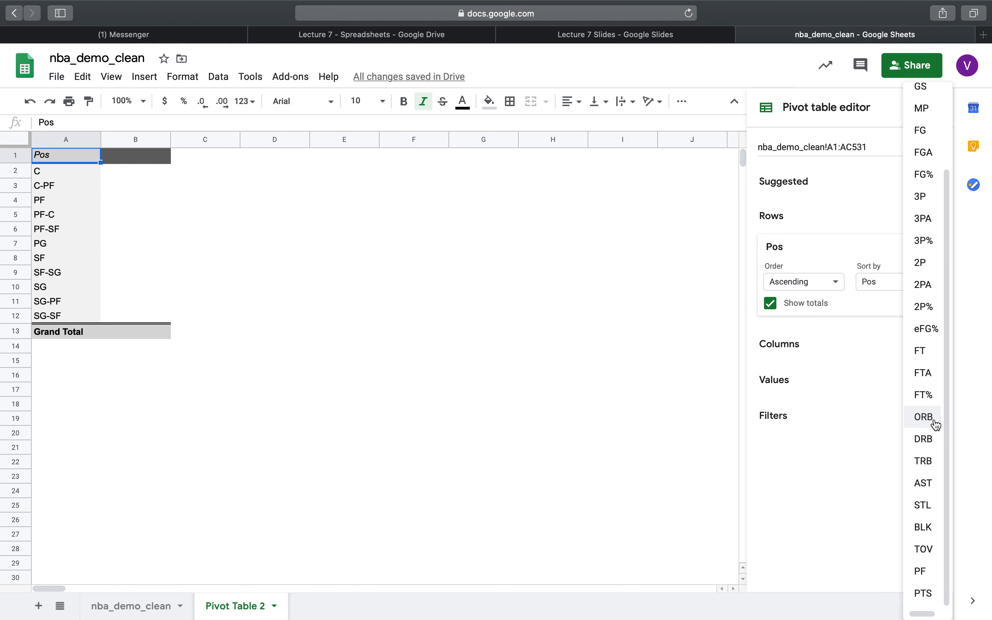
{"action": "scroll", "coordinate": [934, 426], "scroll_direction": "up", "scroll_amount": 5}
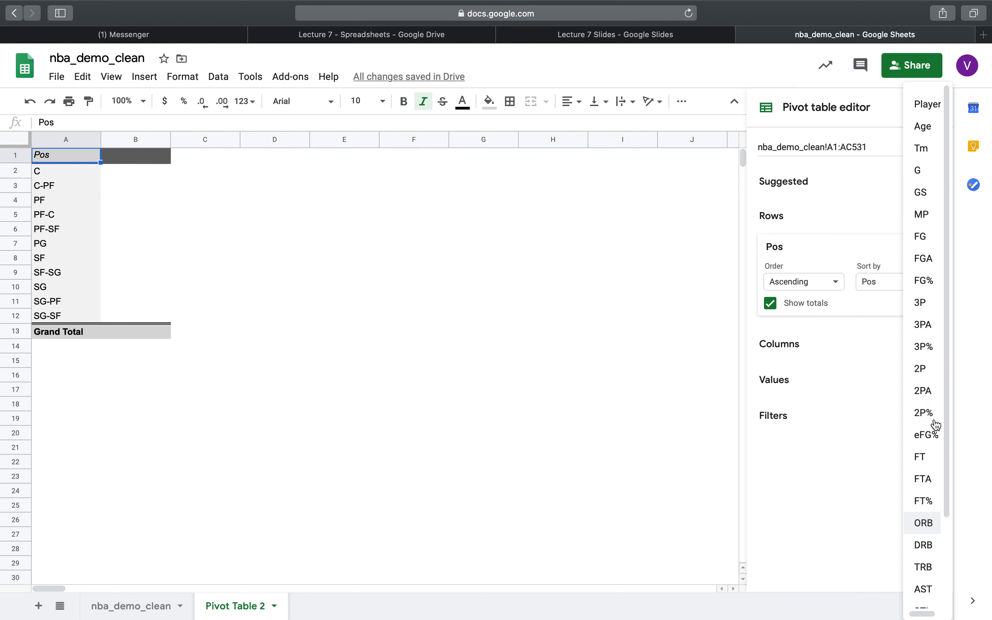
{"action": "left_click", "coordinate": [925, 142]}
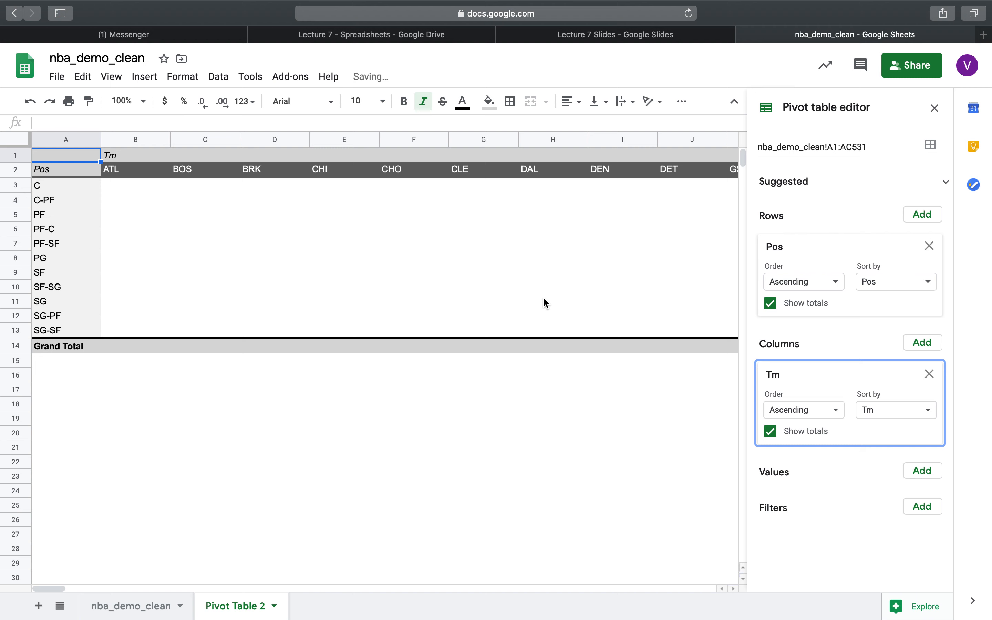
{"action": "scroll", "coordinate": [544, 299], "scroll_direction": "right", "scroll_amount": 10}
{"action": "scroll", "coordinate": [543, 298], "scroll_direction": "left", "scroll_amount": 10}
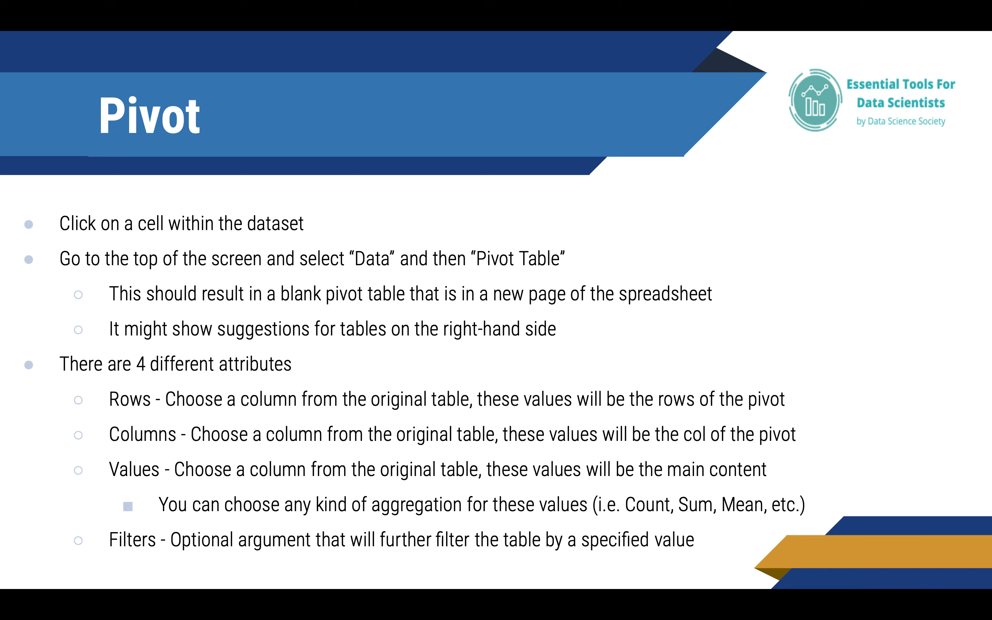
Return from the slides to the spreadsheet and add PTS as the pivot table's values field, summarized by AVERAGE.
{"action": "key", "text": "ctrl+Left"}
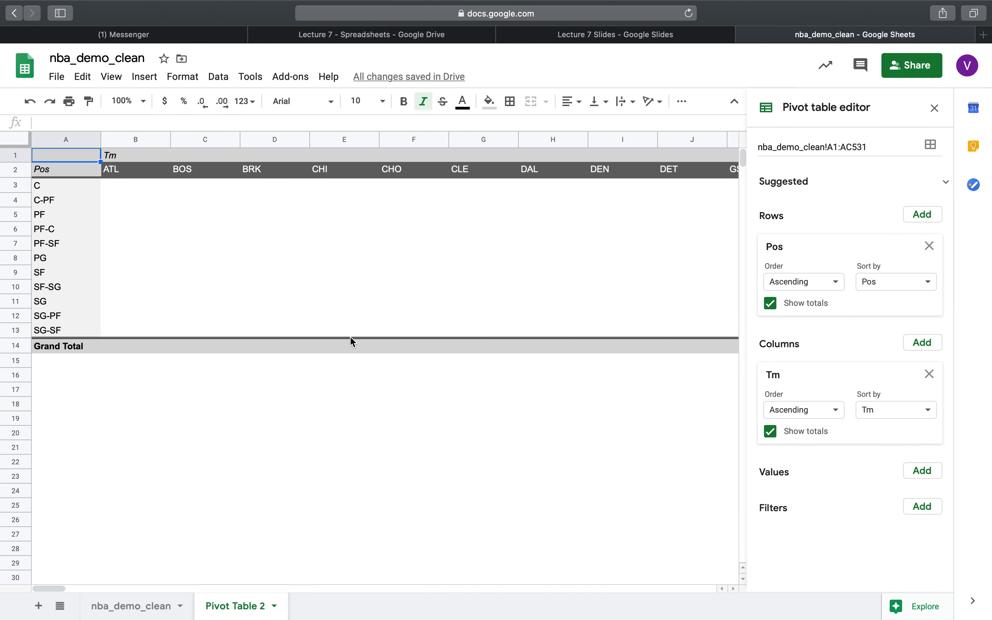
{"action": "left_click", "coordinate": [917, 472]}
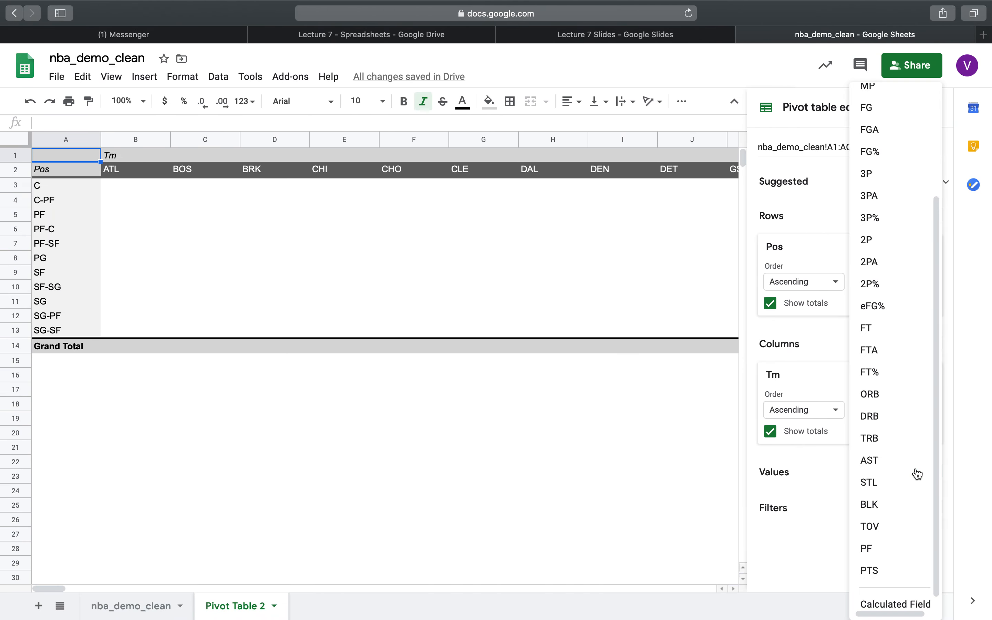
{"action": "scroll", "coordinate": [879, 476], "scroll_direction": "down", "scroll_amount": 1}
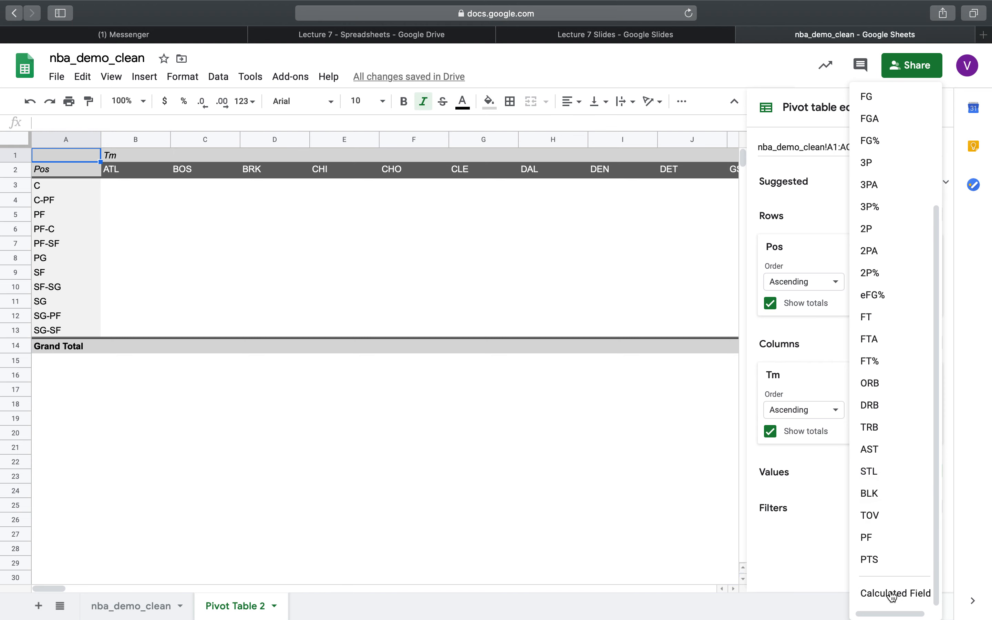
{"action": "left_click", "coordinate": [882, 560]}
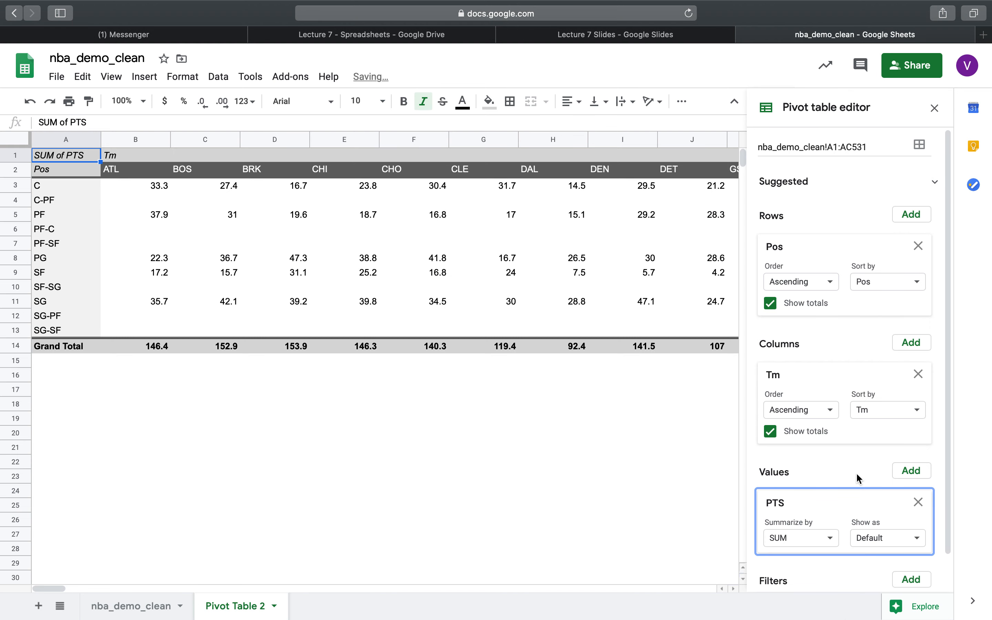
{"action": "scroll", "coordinate": [847, 457], "scroll_direction": "down", "scroll_amount": 1}
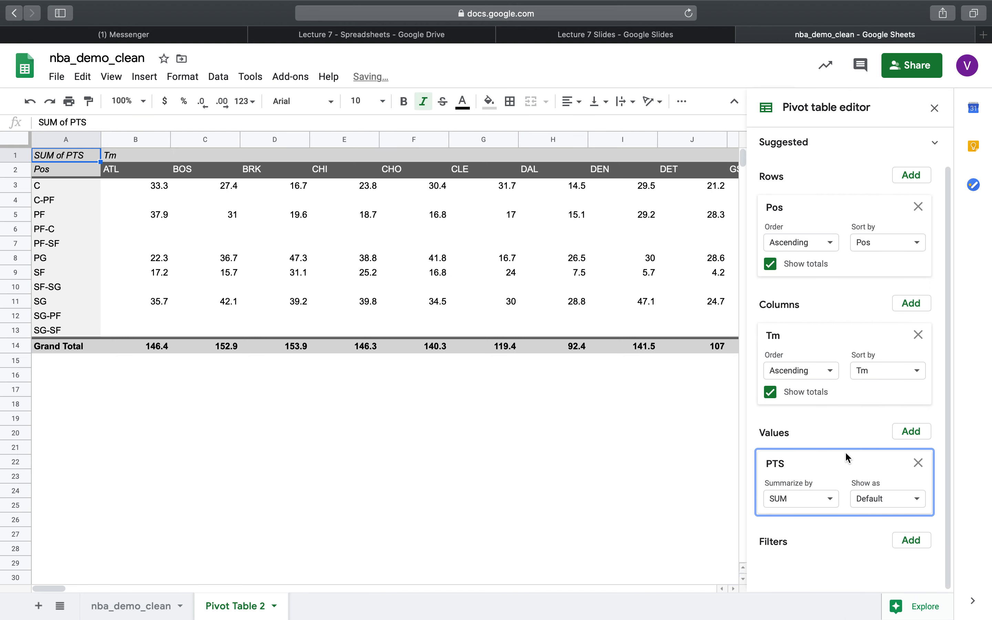
{"action": "left_click", "coordinate": [809, 503]}
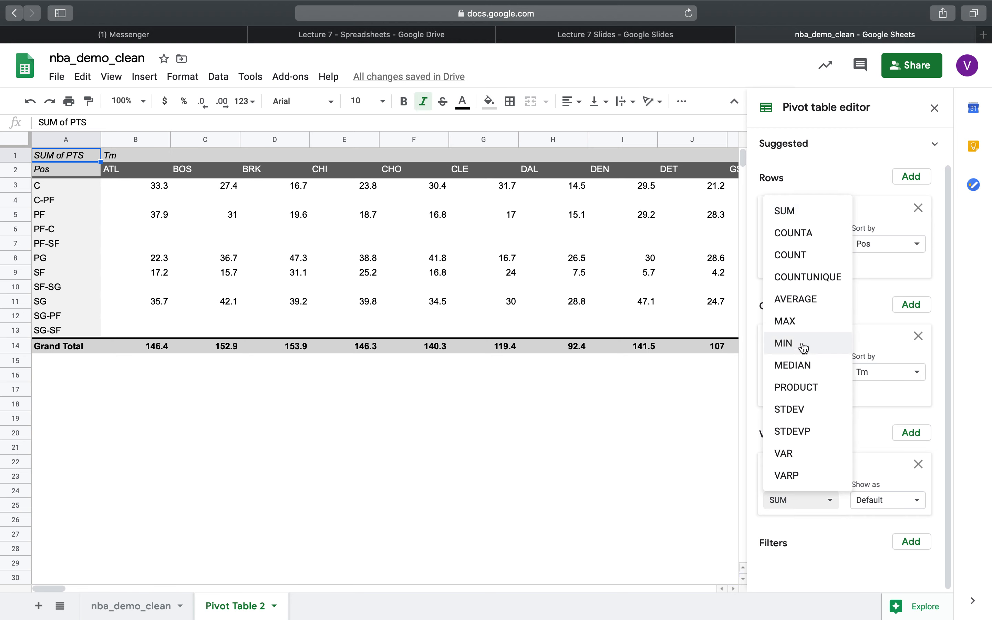
{"action": "left_click", "coordinate": [795, 300]}
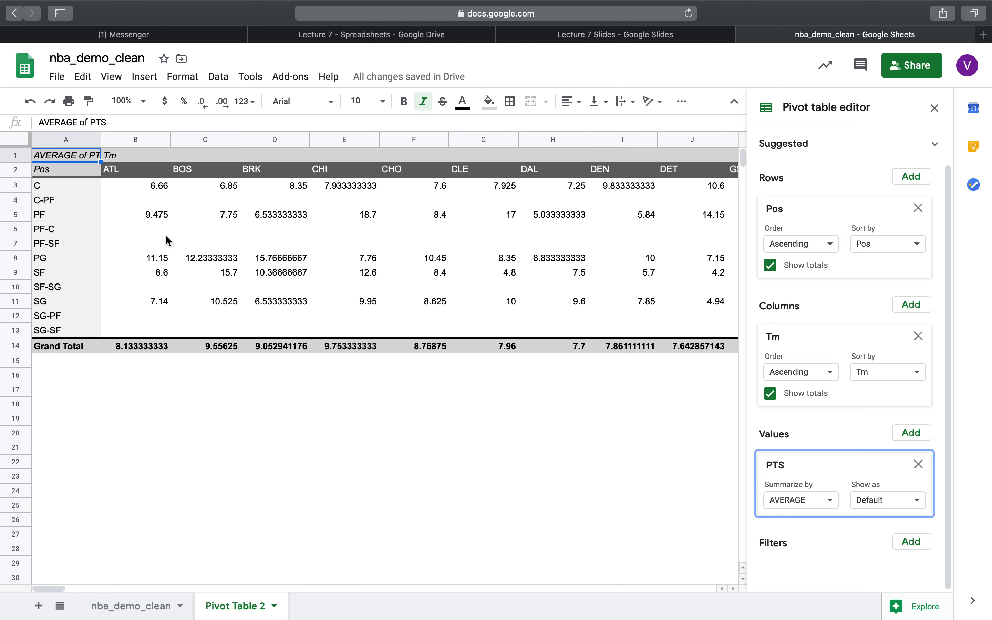
Examine the average PTS by position and team, including C for ATL and SG for CHI.
{"action": "left_click", "coordinate": [53, 172]}
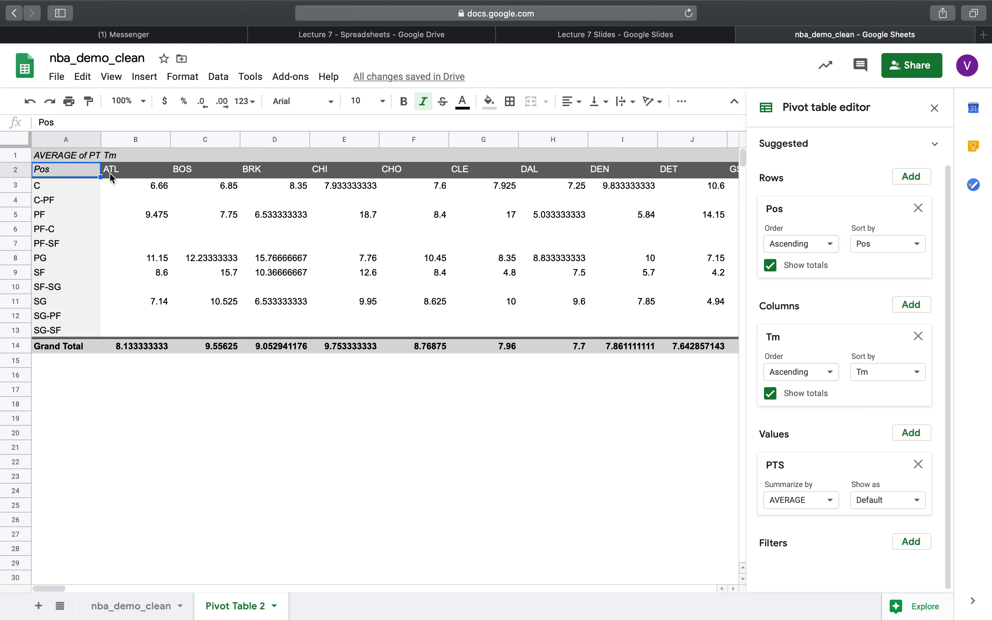
{"action": "left_click", "coordinate": [129, 160]}
{"action": "left_click", "coordinate": [122, 220]}
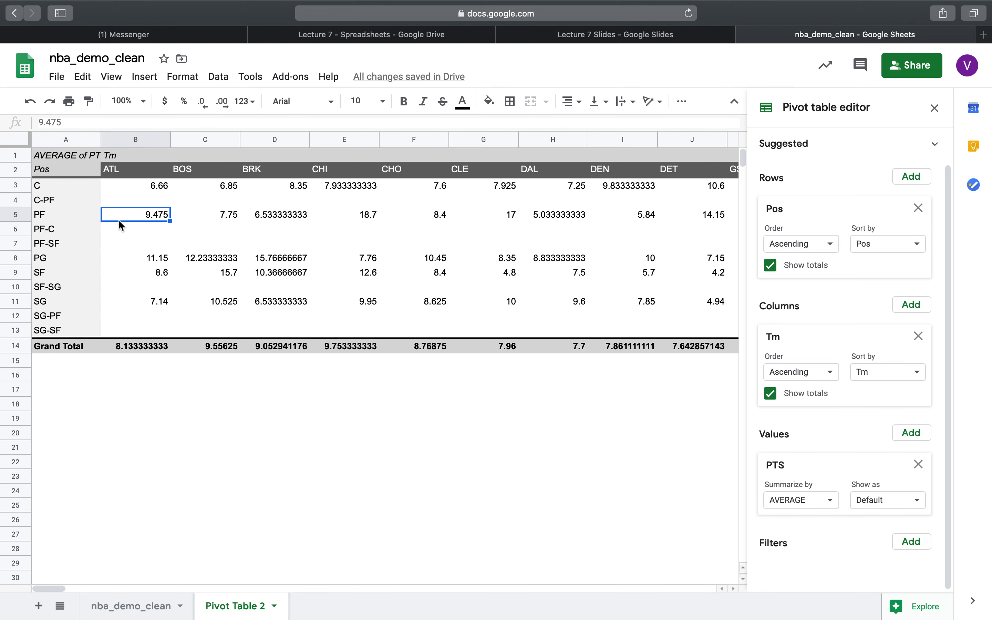
{"action": "left_click", "coordinate": [71, 189]}
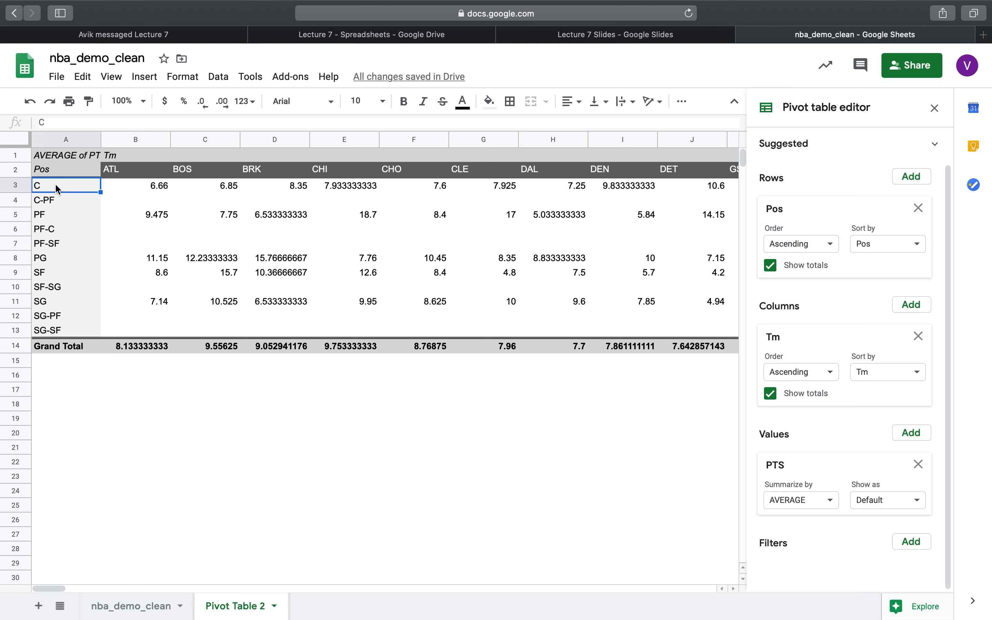
{"action": "left_click", "coordinate": [128, 183]}
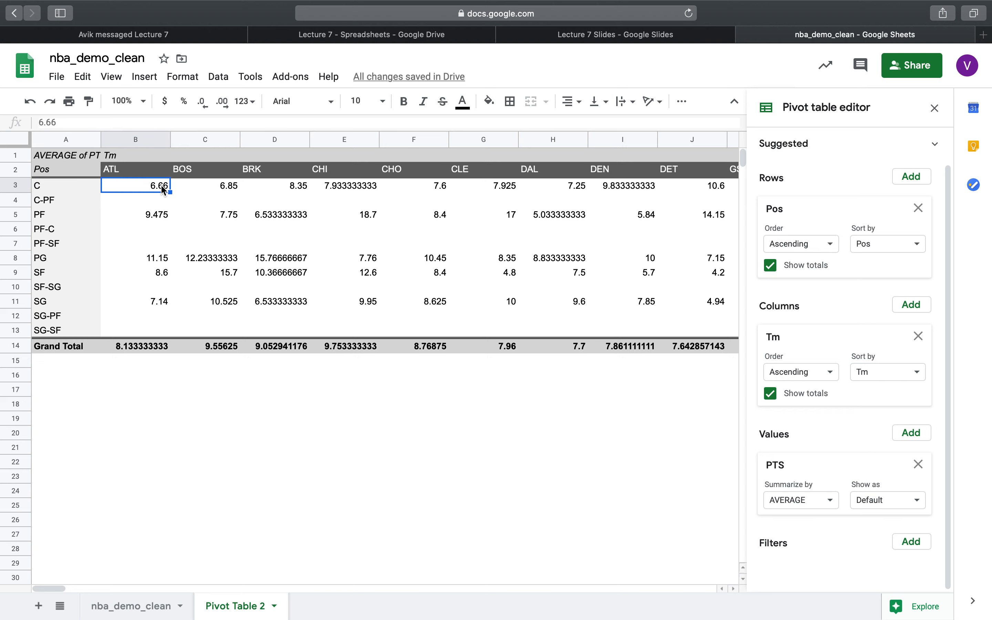
{"action": "scroll", "coordinate": [346, 310], "scroll_direction": "right", "scroll_amount": 10}
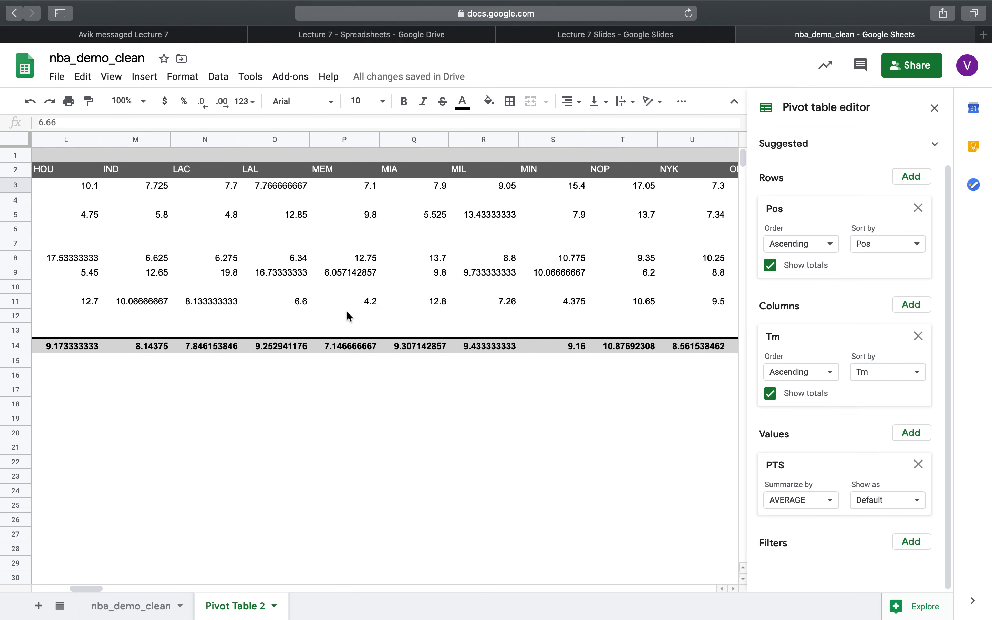
{"action": "scroll", "coordinate": [346, 315], "scroll_direction": "right", "scroll_amount": 10}
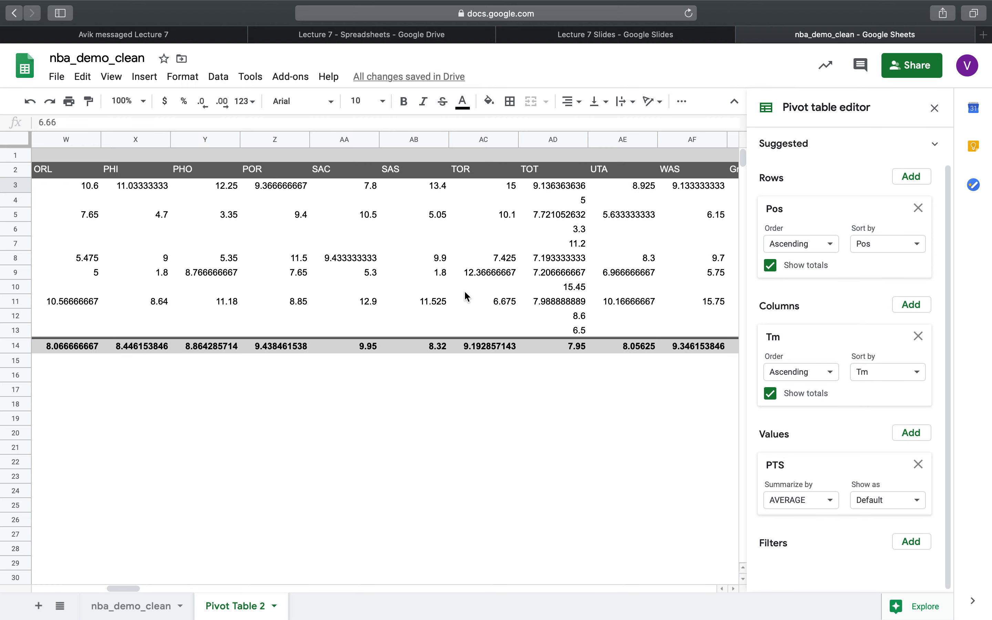
{"action": "scroll", "coordinate": [465, 295], "scroll_direction": "left", "scroll_amount": 20}
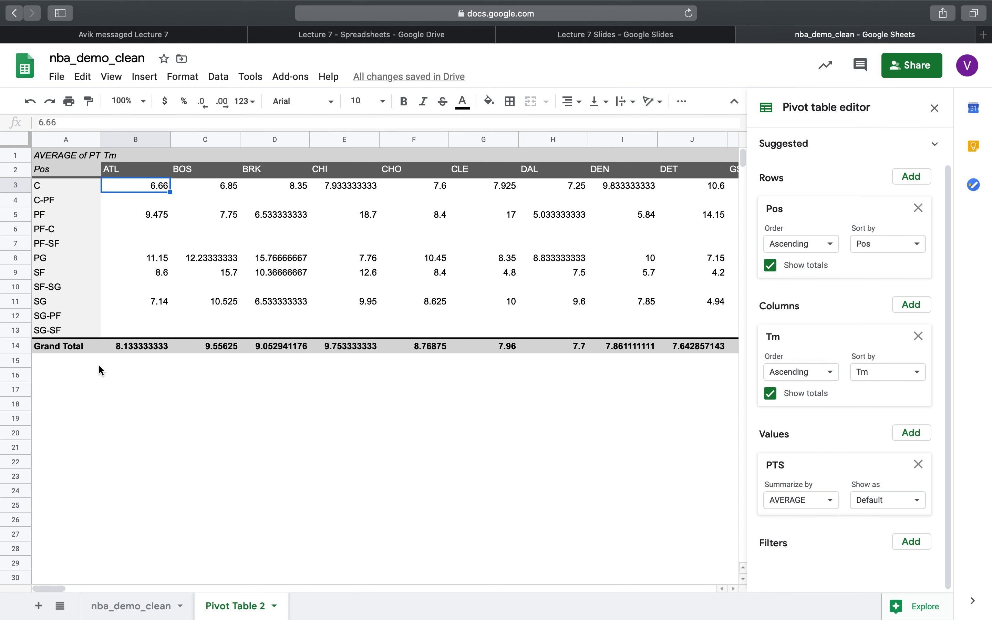
{"action": "left_click", "coordinate": [72, 304]}
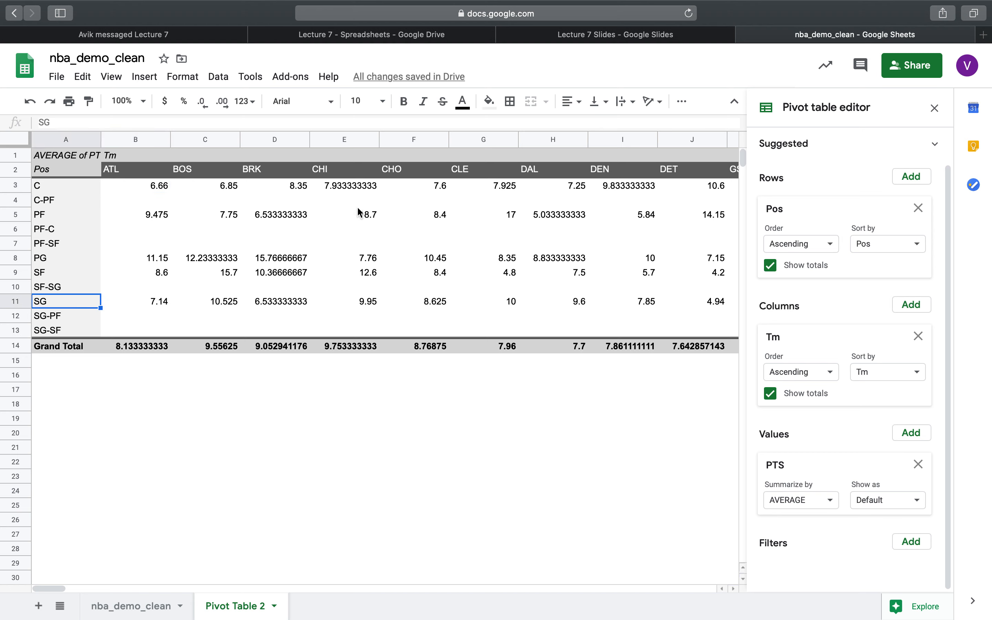
{"action": "left_click", "coordinate": [360, 302]}
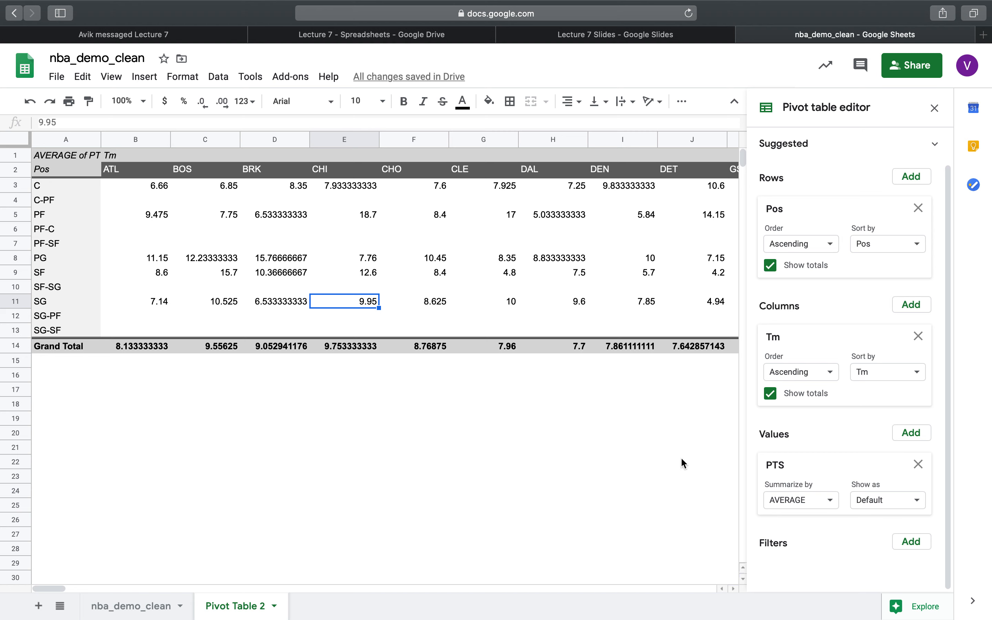
Replace PTS with AST as the pivot table's values field, summarized by AVERAGE.
{"action": "left_click", "coordinate": [916, 465]}
{"action": "left_click", "coordinate": [912, 472]}
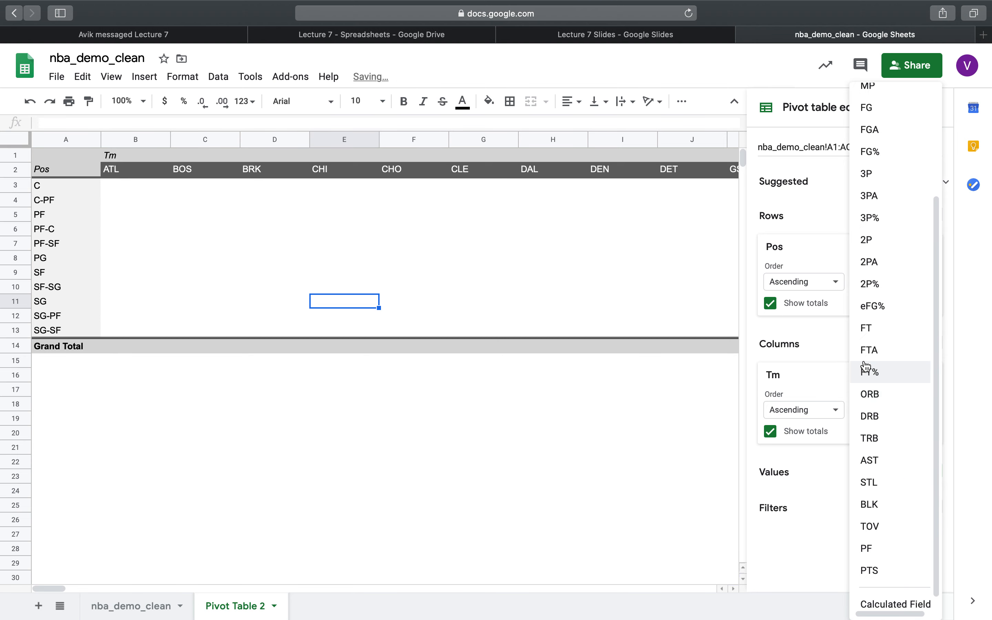
{"action": "scroll", "coordinate": [896, 549], "scroll_direction": "up", "scroll_amount": 1}
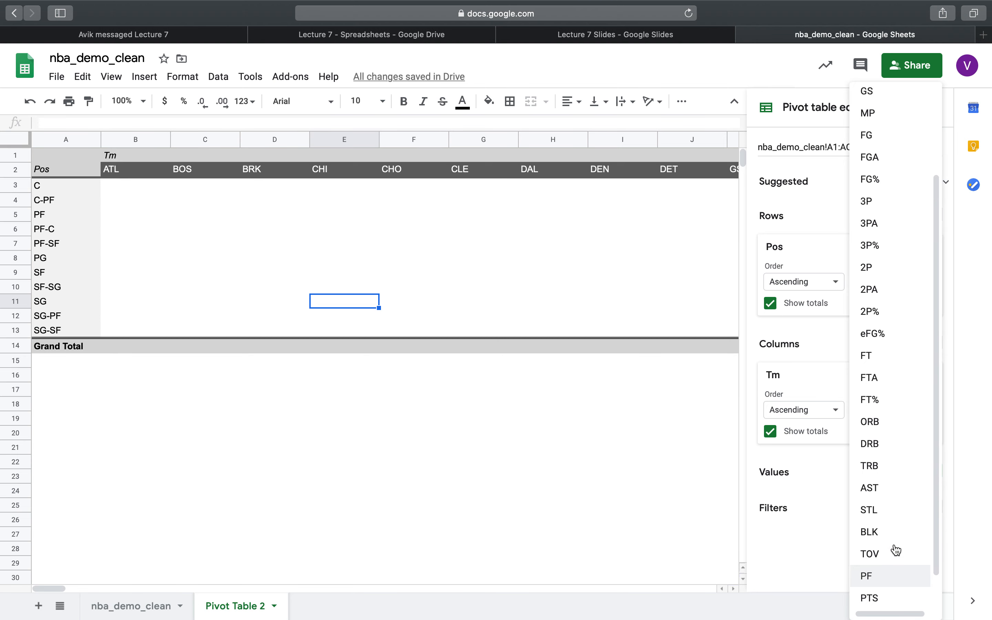
{"action": "left_click", "coordinate": [883, 487]}
{"action": "left_click", "coordinate": [797, 542]}
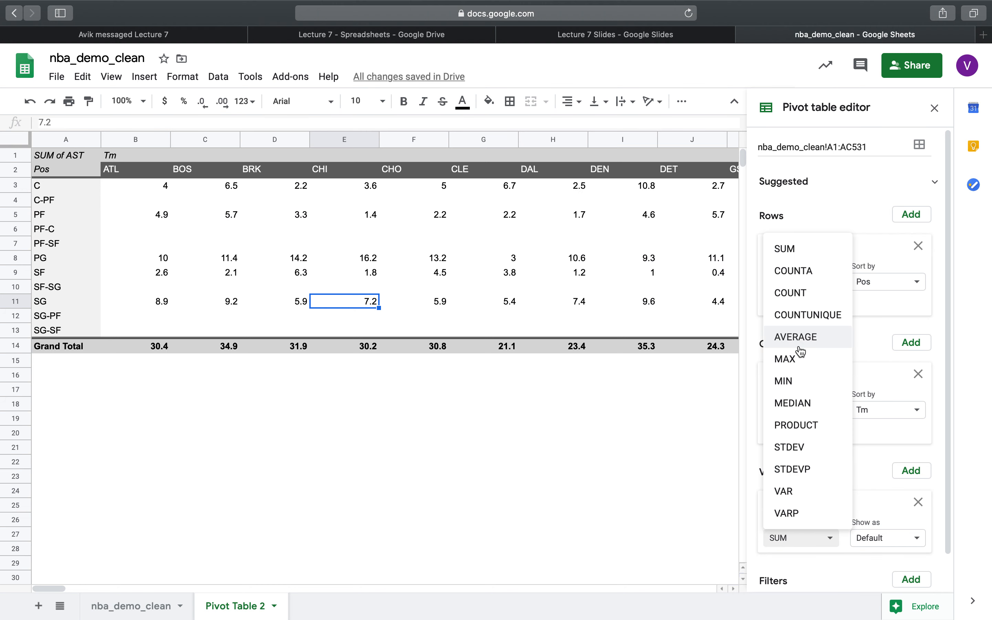
{"action": "left_click", "coordinate": [796, 337]}
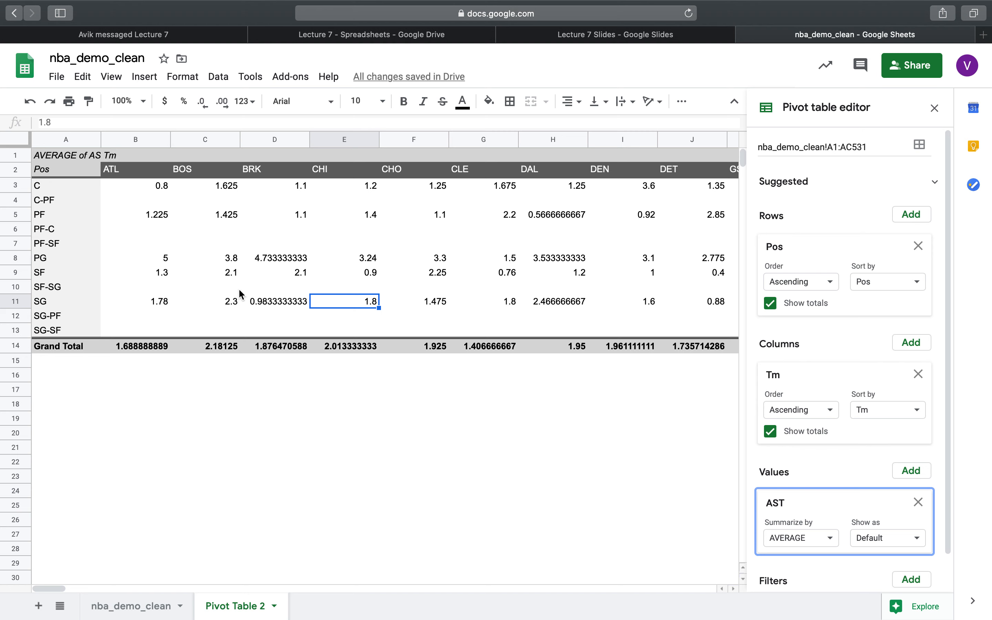
Select the PG row and compare its average AST with the other positions across the teams.
{"action": "left_click", "coordinate": [63, 258]}
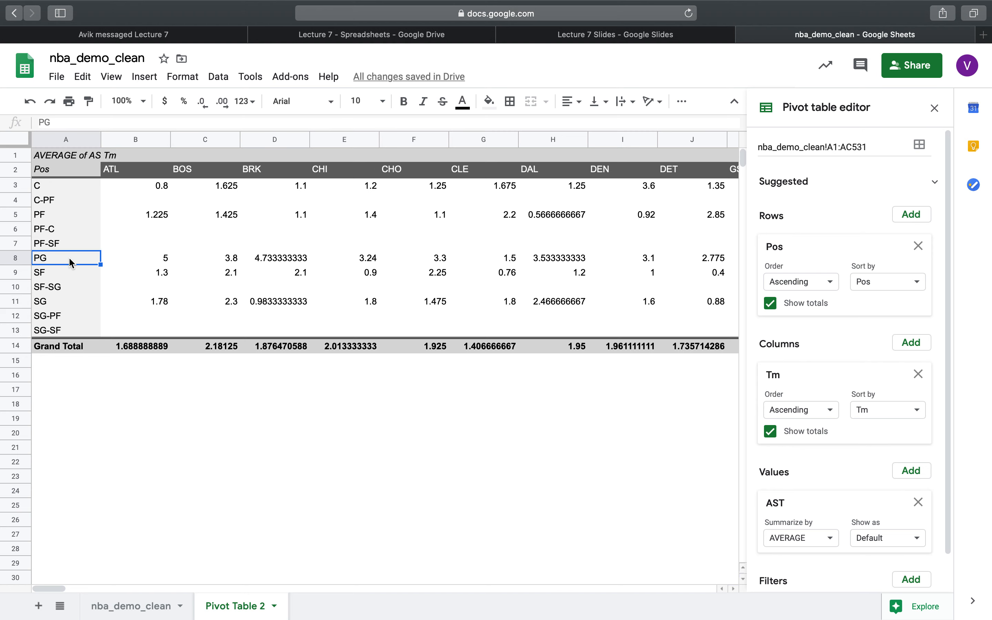
{"action": "left_click", "coordinate": [22, 251]}
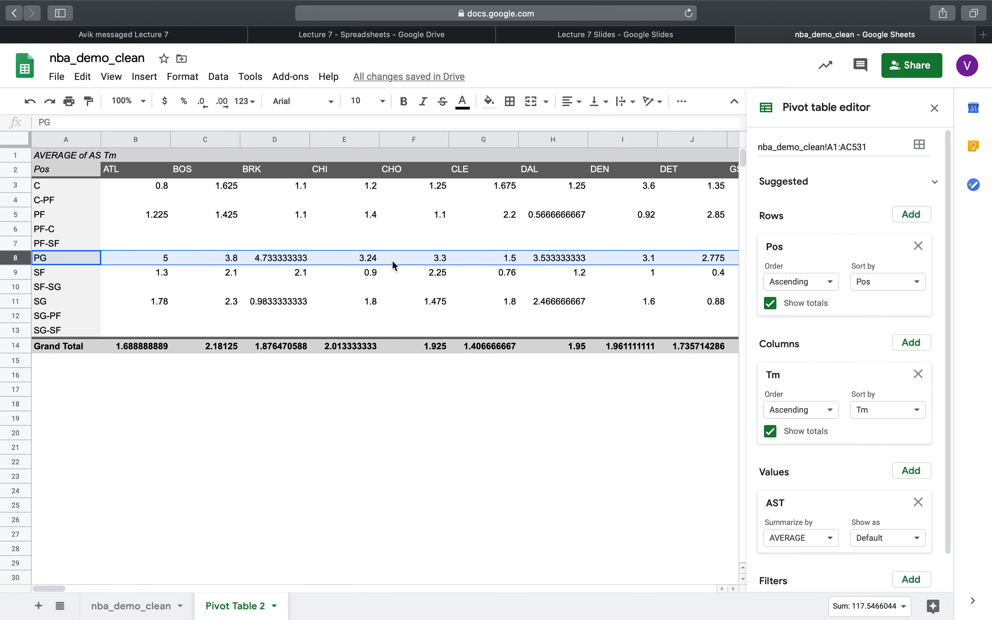
{"action": "scroll", "coordinate": [391, 259], "scroll_direction": "right", "scroll_amount": 5}
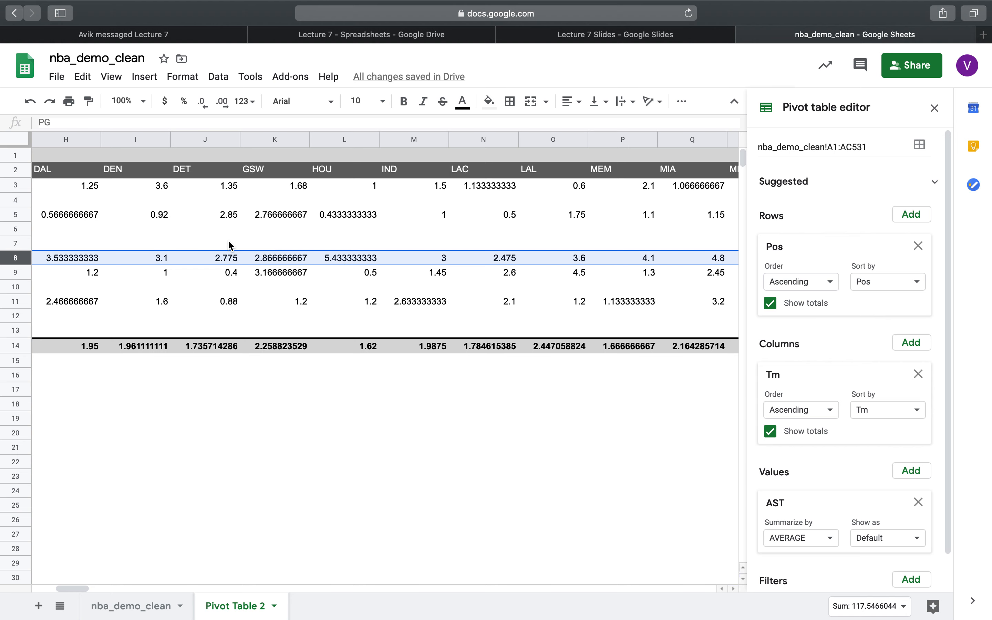
{"action": "scroll", "coordinate": [229, 246], "scroll_direction": "left", "scroll_amount": 3}
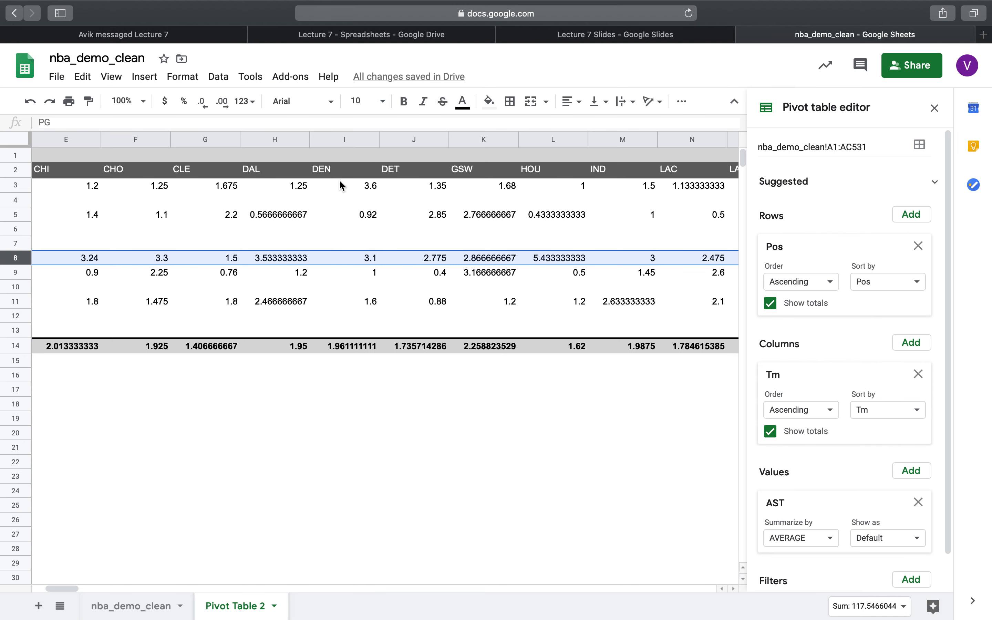
Examine the PG row's average AST across the teams, from ATL through NOP.
{"action": "scroll", "coordinate": [340, 181], "scroll_direction": "left", "scroll_amount": 4}
{"action": "scroll", "coordinate": [352, 222], "scroll_direction": "right", "scroll_amount": 5}
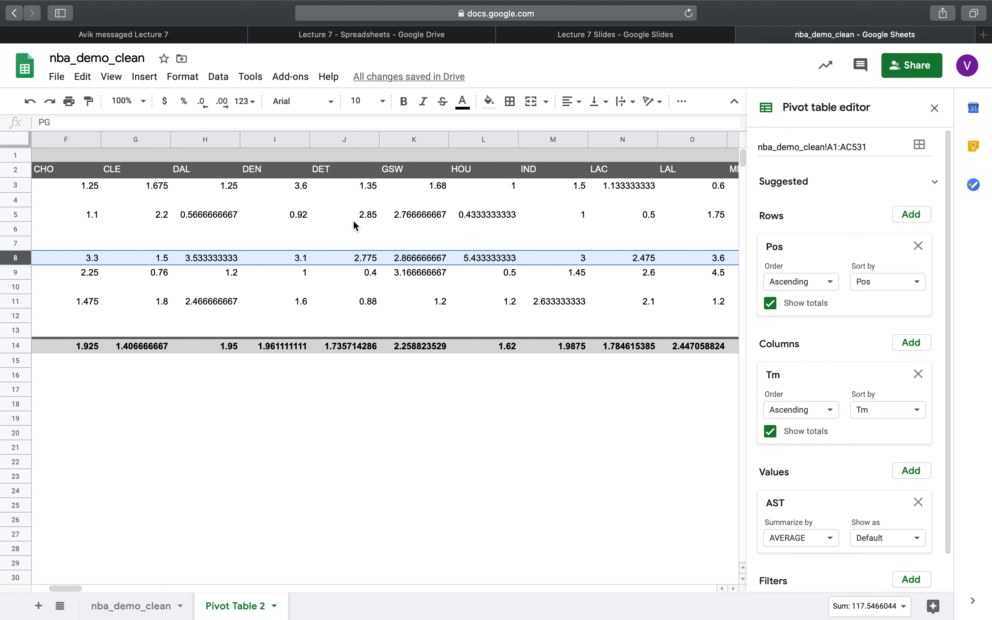
{"action": "scroll", "coordinate": [277, 217], "scroll_direction": "left", "scroll_amount": 1}
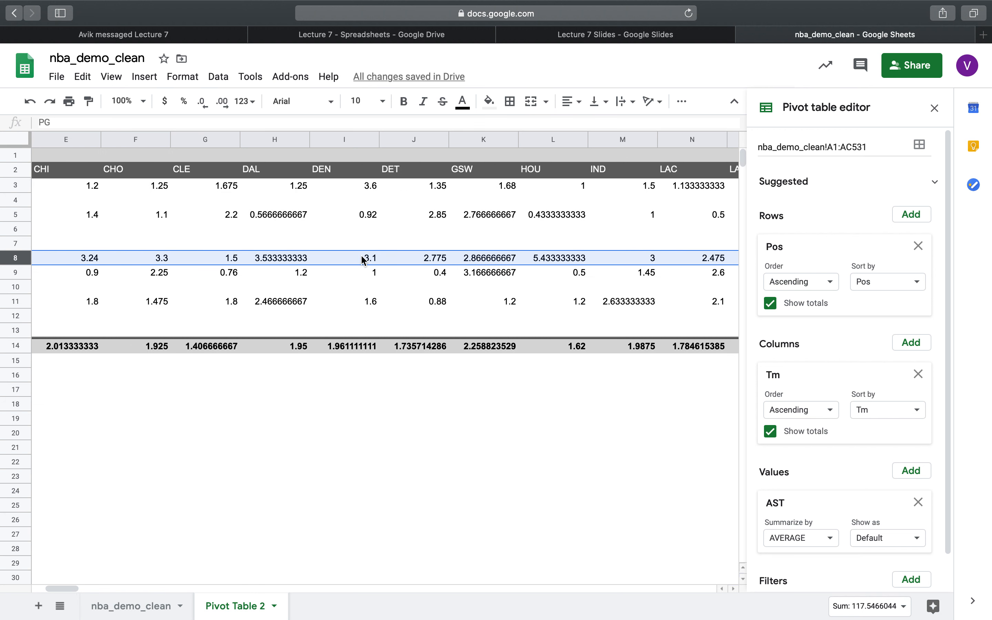
{"action": "scroll", "coordinate": [544, 230], "scroll_direction": "right", "scroll_amount": 15}
{"action": "scroll", "coordinate": [544, 230], "scroll_direction": "left", "scroll_amount": 20}
{"action": "scroll", "coordinate": [544, 230], "scroll_direction": "right", "scroll_amount": 4}
{"action": "scroll", "coordinate": [544, 230], "scroll_direction": "right", "scroll_amount": 4}
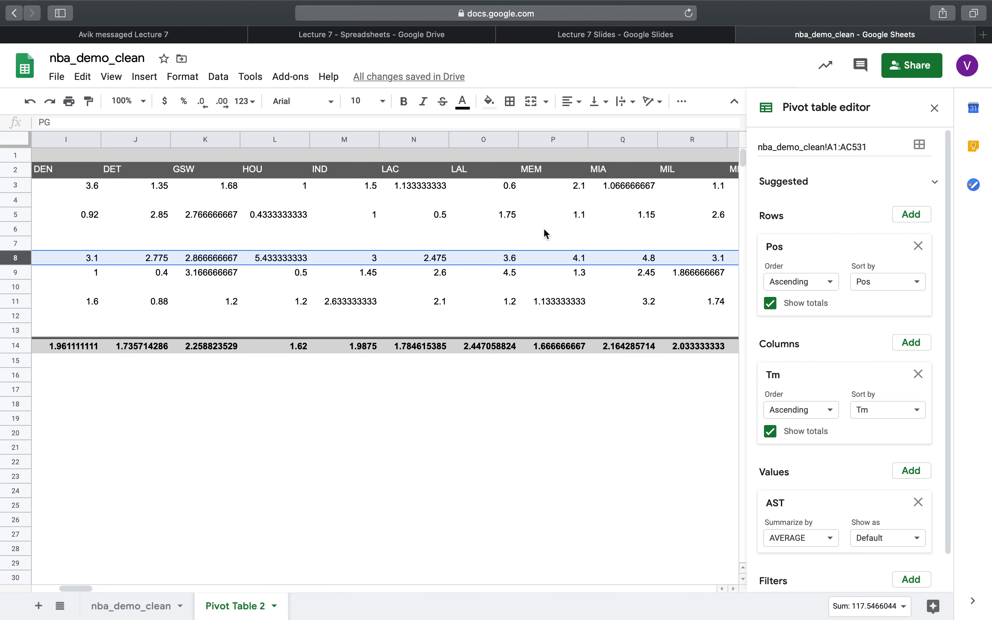
{"action": "scroll", "coordinate": [543, 229], "scroll_direction": "right", "scroll_amount": 2}
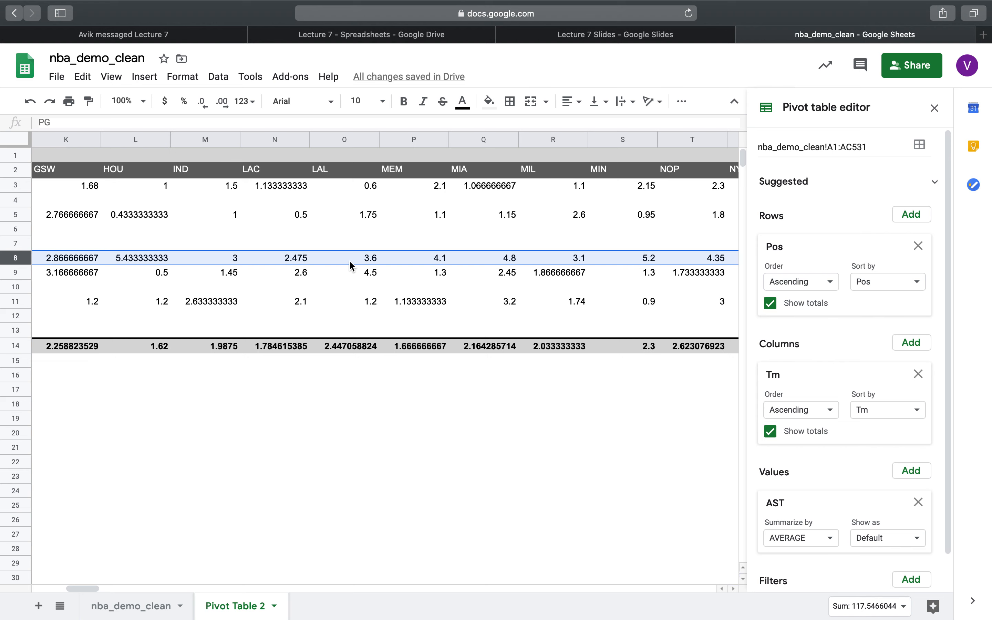
Check the average AST for LAL in the row below PG and identify that row's position label.
{"action": "left_click", "coordinate": [355, 273]}
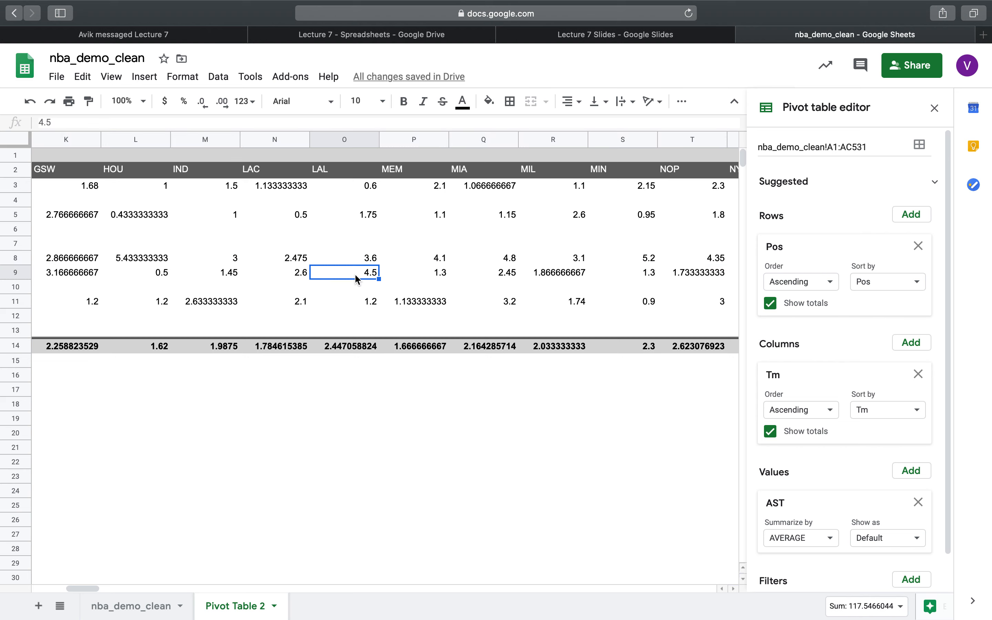
{"action": "scroll", "coordinate": [355, 275], "scroll_direction": "left", "scroll_amount": 6}
{"action": "scroll", "coordinate": [355, 274], "scroll_direction": "left", "scroll_amount": 4}
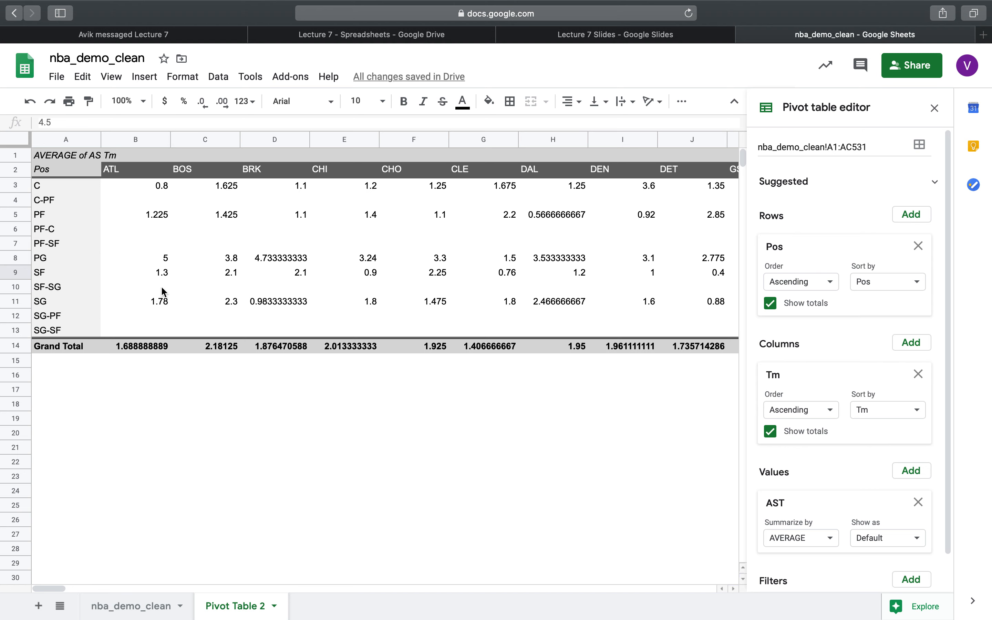
{"action": "left_click", "coordinate": [79, 276]}
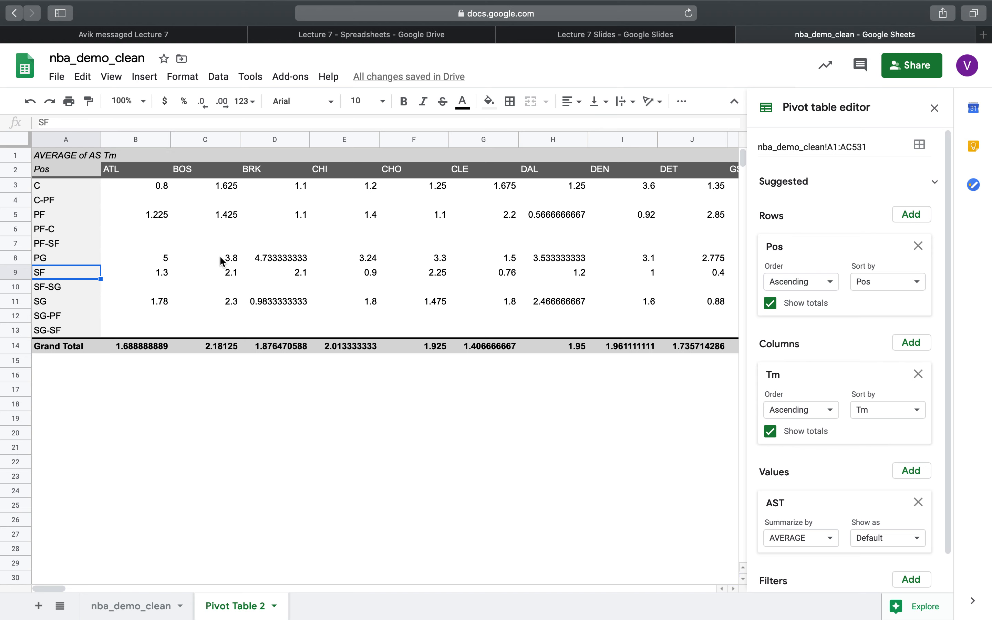
Consult the Filters explanation on the Pivot slide and add Age as a filter in the spreadsheet's pivot table.
{"action": "scroll", "coordinate": [819, 478], "scroll_direction": "down", "scroll_amount": 2}
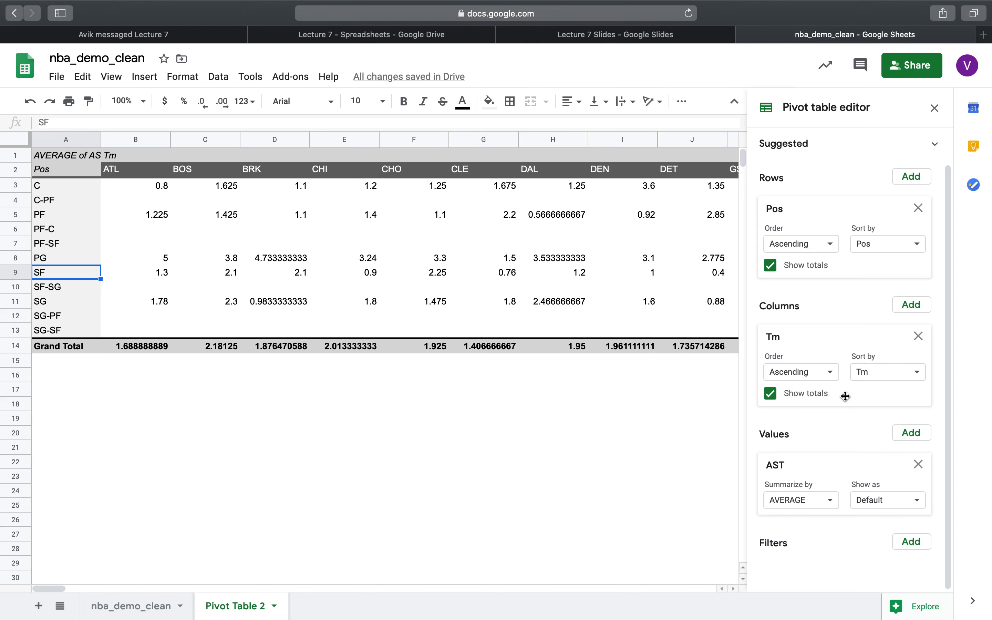
{"action": "key", "text": "ctrl+Right"}
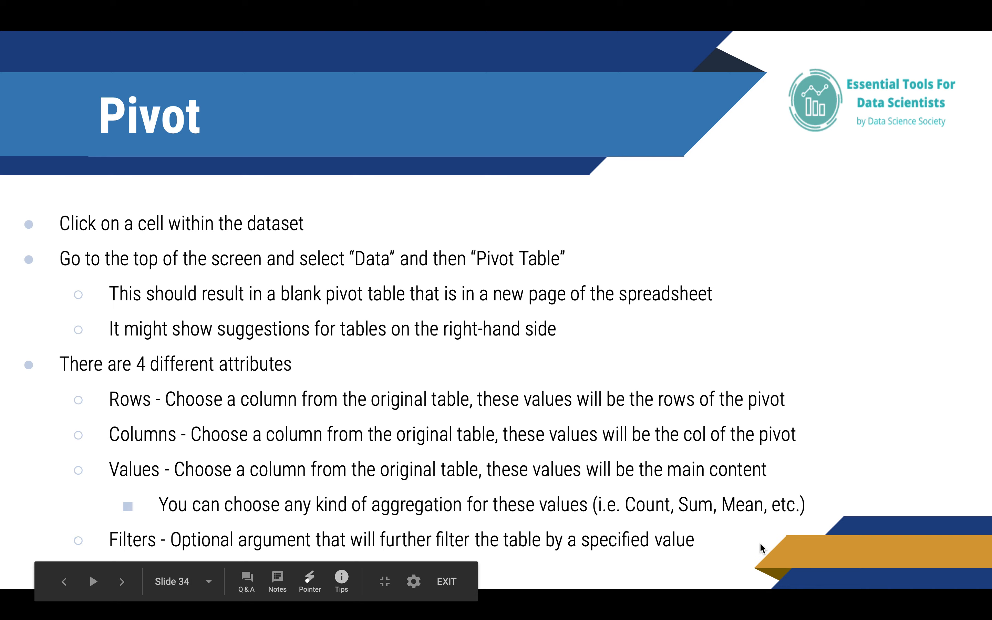
{"action": "key", "text": "ctrl+Left"}
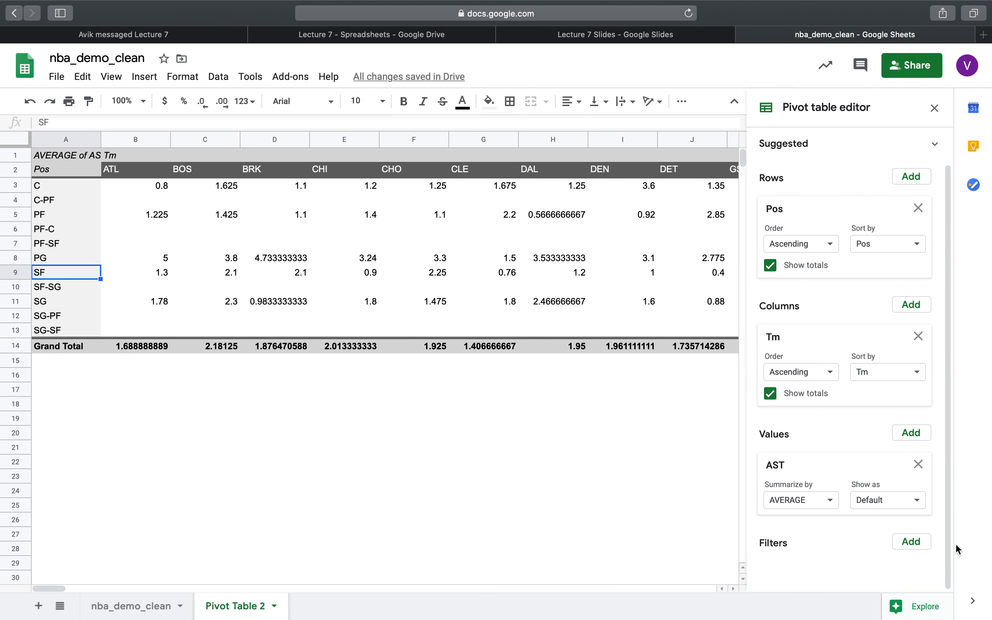
{"action": "left_click", "coordinate": [912, 541]}
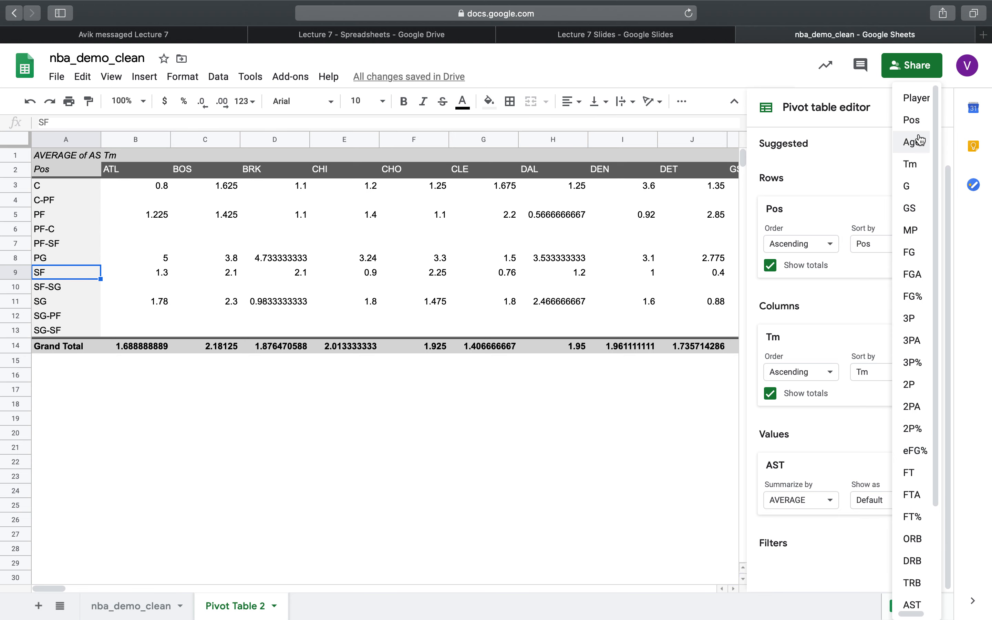
{"action": "left_click", "coordinate": [910, 142]}
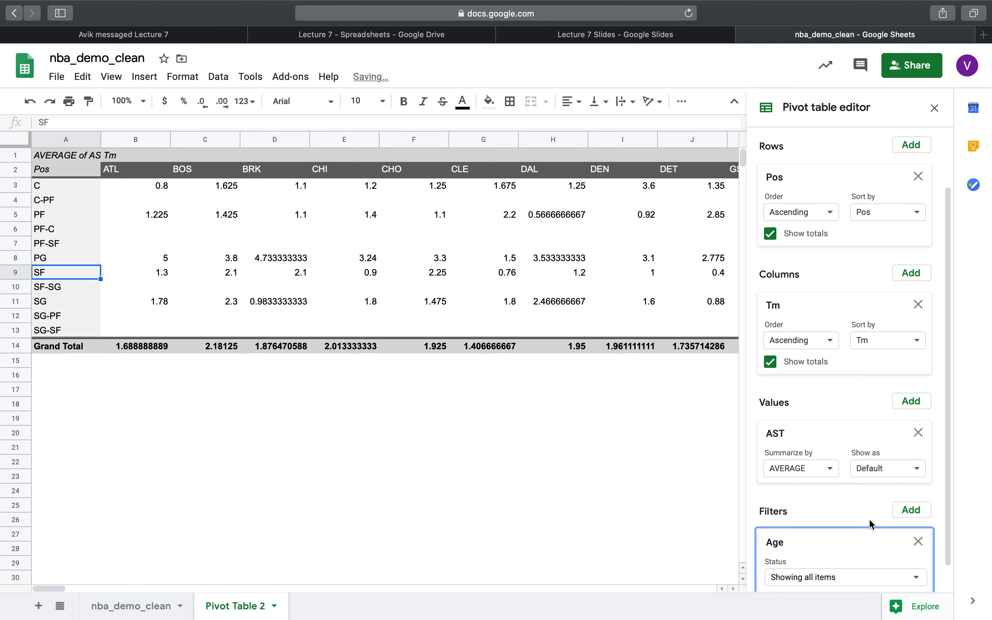
{"action": "scroll", "coordinate": [868, 518], "scroll_direction": "down", "scroll_amount": 2}
{"action": "scroll", "coordinate": [452, 290], "scroll_direction": "right", "scroll_amount": 2}
{"action": "scroll", "coordinate": [452, 290], "scroll_direction": "left", "scroll_amount": 2}
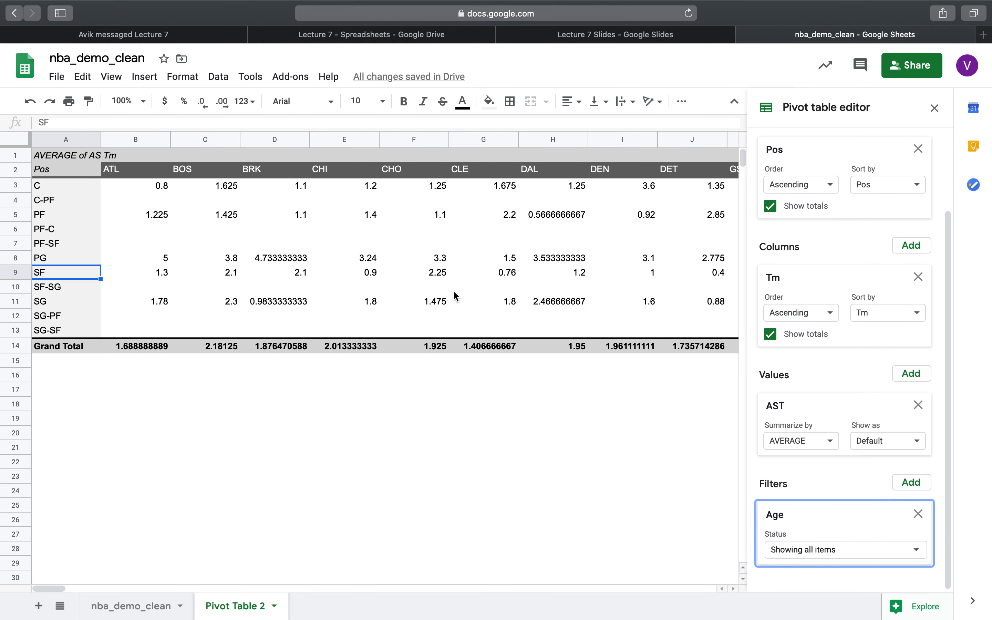
Filter the pivot table by Age, excluding 19 and all ages from 30 up so only 20 to 29 remain selected.
{"action": "left_click", "coordinate": [841, 557]}
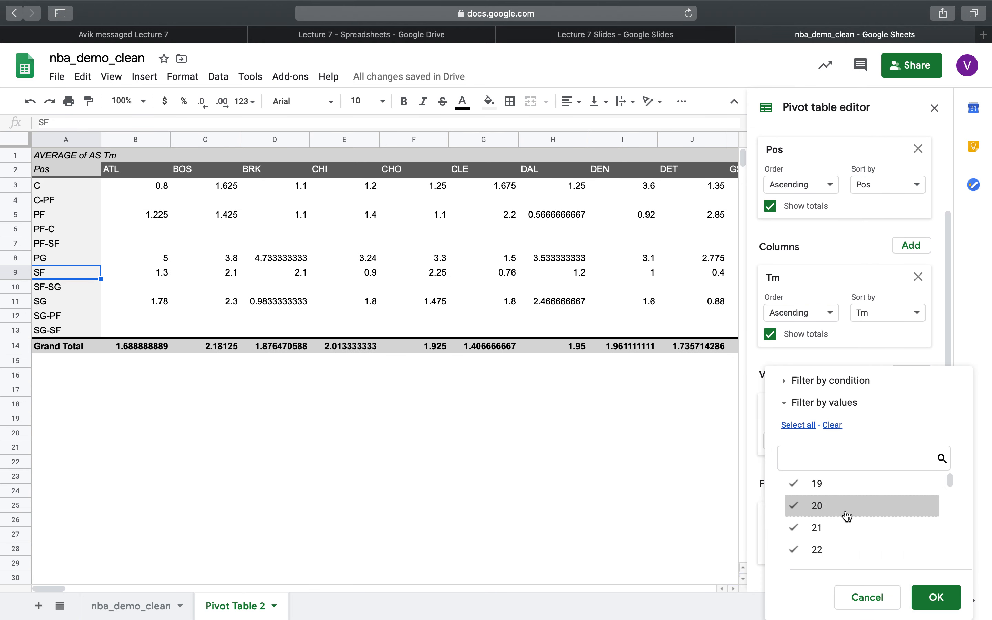
{"action": "scroll", "coordinate": [845, 515], "scroll_direction": "down", "scroll_amount": 5}
{"action": "scroll", "coordinate": [846, 515], "scroll_direction": "up", "scroll_amount": 1}
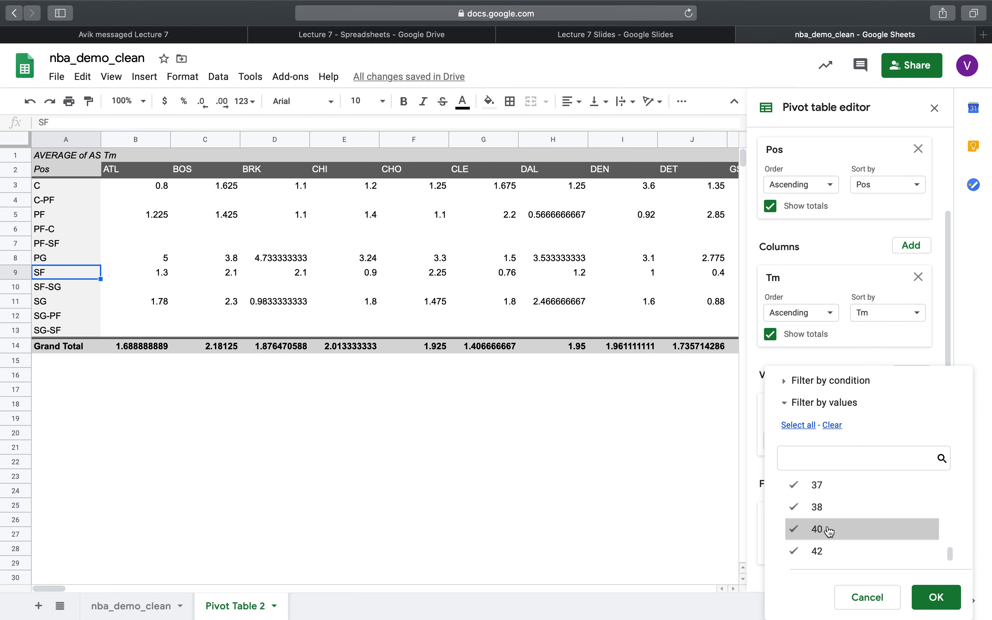
{"action": "left_click", "coordinate": [820, 549]}
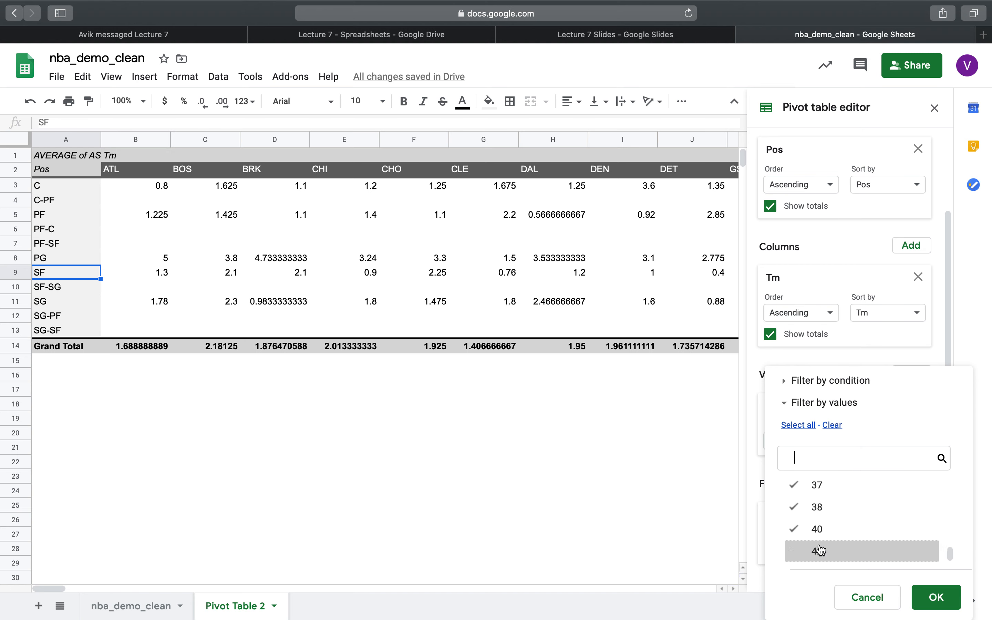
{"action": "left_click", "coordinate": [821, 491]}
{"action": "left_click", "coordinate": [823, 509]}
{"action": "scroll", "coordinate": [823, 510], "scroll_direction": "up", "scroll_amount": 1}
{"action": "left_click", "coordinate": [823, 510]}
{"action": "left_click", "coordinate": [823, 495]}
{"action": "scroll", "coordinate": [824, 494], "scroll_direction": "up", "scroll_amount": 1}
{"action": "left_click", "coordinate": [824, 495]}
{"action": "left_click", "coordinate": [847, 482]}
{"action": "scroll", "coordinate": [845, 492], "scroll_direction": "up", "scroll_amount": 2}
{"action": "left_click", "coordinate": [845, 497]}
{"action": "scroll", "coordinate": [847, 488], "scroll_direction": "up", "scroll_amount": 1}
{"action": "left_click", "coordinate": [849, 484]}
{"action": "scroll", "coordinate": [851, 488], "scroll_direction": "up", "scroll_amount": 2}
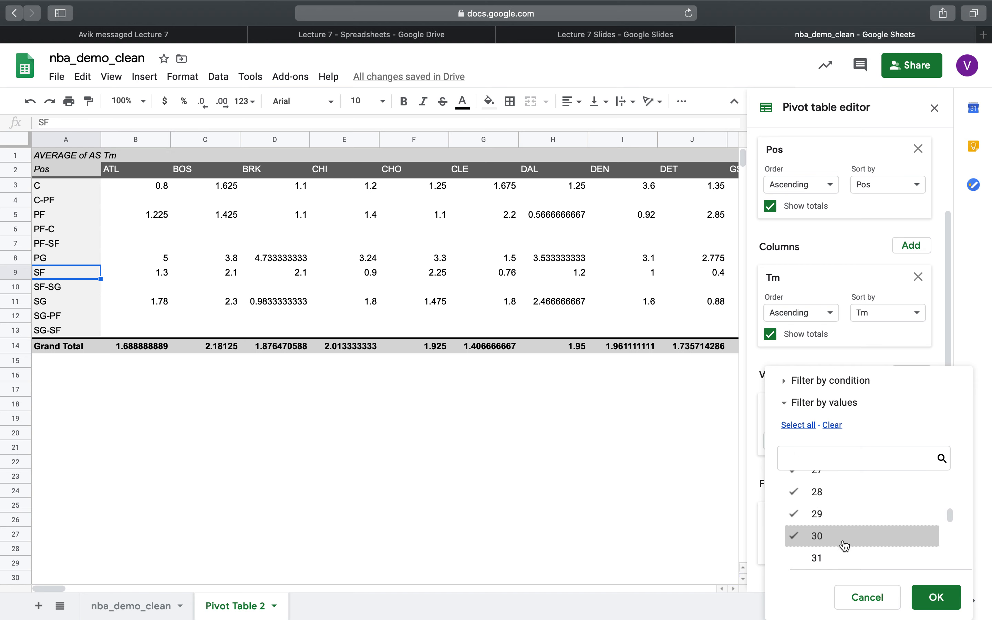
{"action": "left_click", "coordinate": [844, 545]}
{"action": "scroll", "coordinate": [844, 546], "scroll_direction": "up", "scroll_amount": 4}
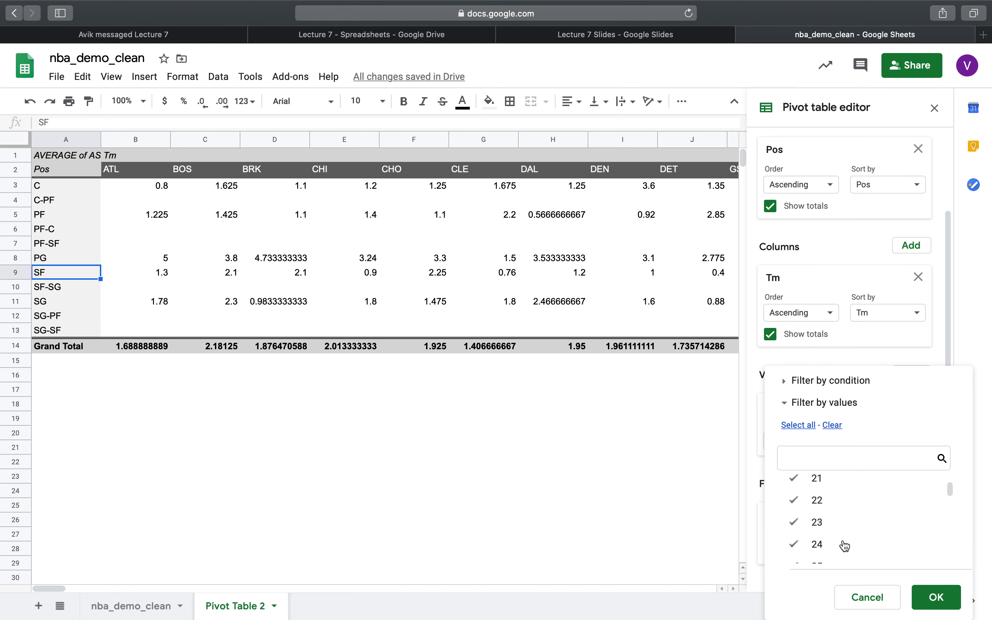
{"action": "left_click", "coordinate": [824, 486]}
{"action": "scroll", "coordinate": [850, 528], "scroll_direction": "down", "scroll_amount": 5}
{"action": "scroll", "coordinate": [850, 528], "scroll_direction": "up", "scroll_amount": 5}
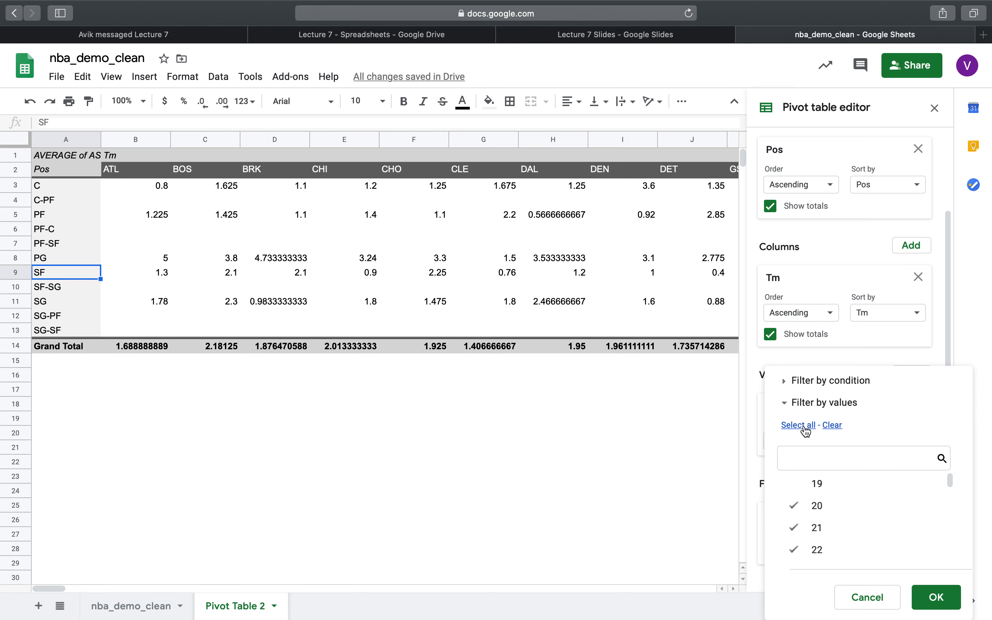
{"action": "left_click", "coordinate": [917, 600]}
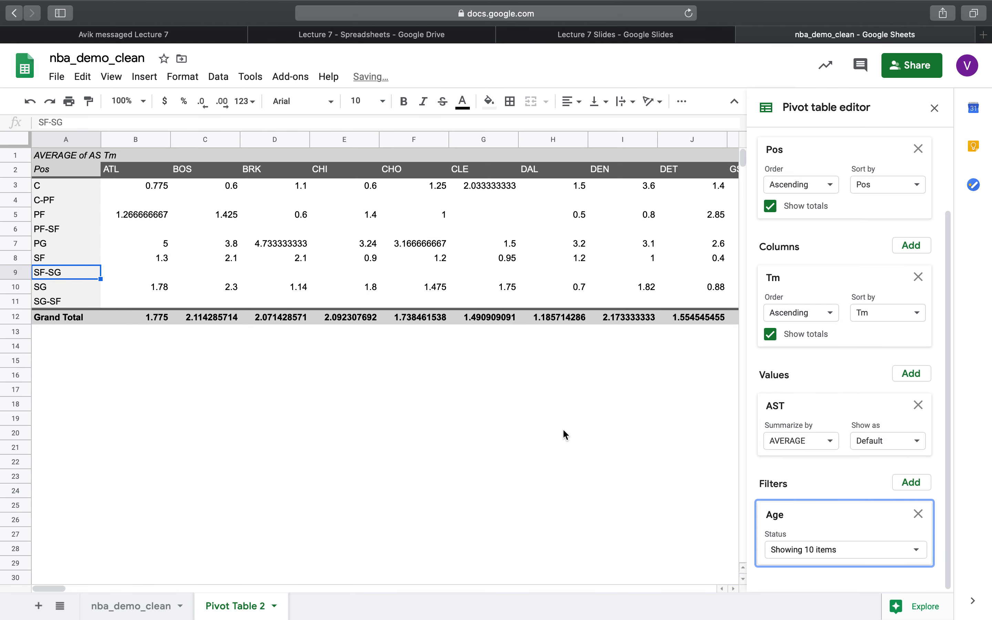
Examine the age-filtered pivot table, including its AVERAGE of AST, Pos and Tm headings and the values across all teams.
{"action": "left_click", "coordinate": [77, 159]}
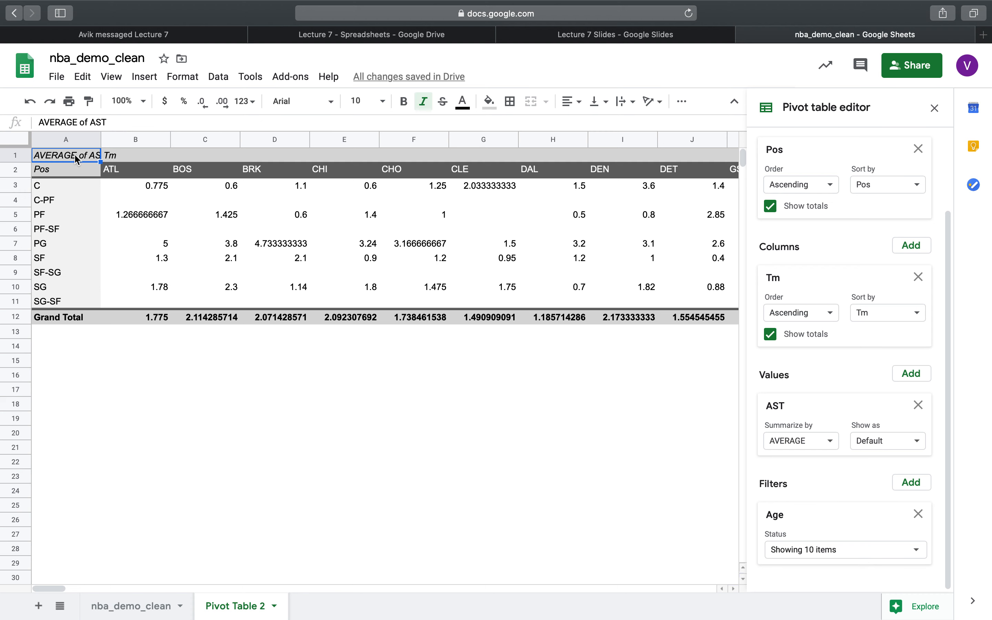
{"action": "left_click", "coordinate": [97, 176]}
{"action": "left_click", "coordinate": [139, 158]}
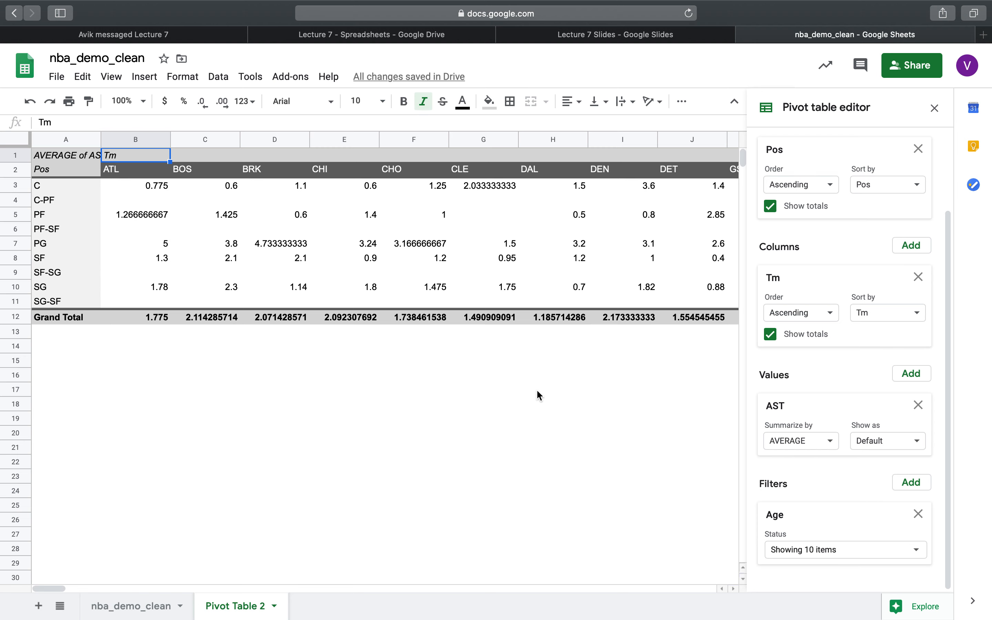
{"action": "scroll", "coordinate": [339, 256], "scroll_direction": "right", "scroll_amount": 4}
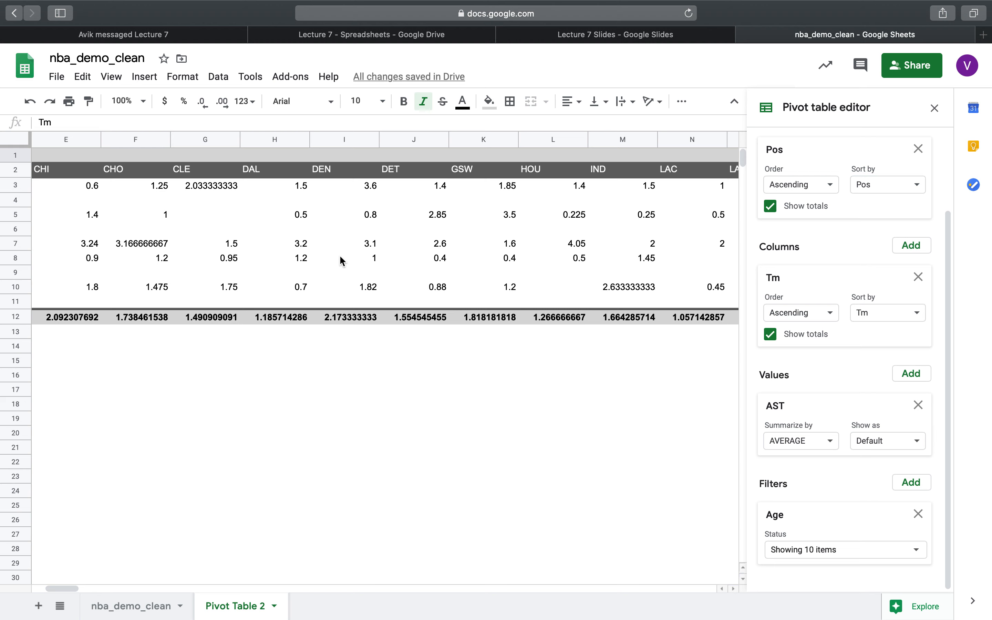
{"action": "scroll", "coordinate": [340, 254], "scroll_direction": "right", "scroll_amount": 15}
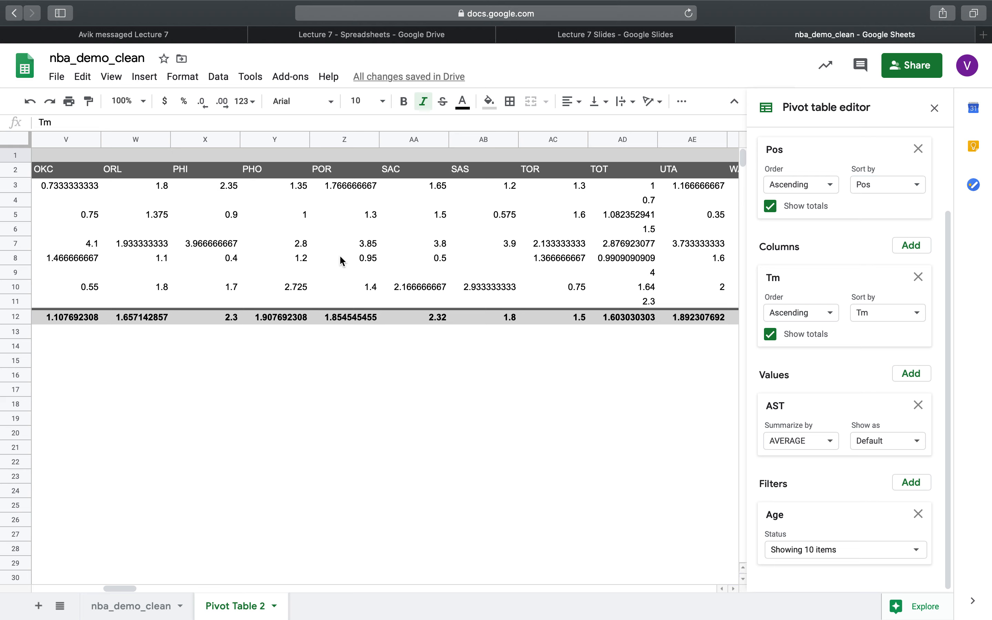
{"action": "scroll", "coordinate": [339, 254], "scroll_direction": "left", "scroll_amount": 19}
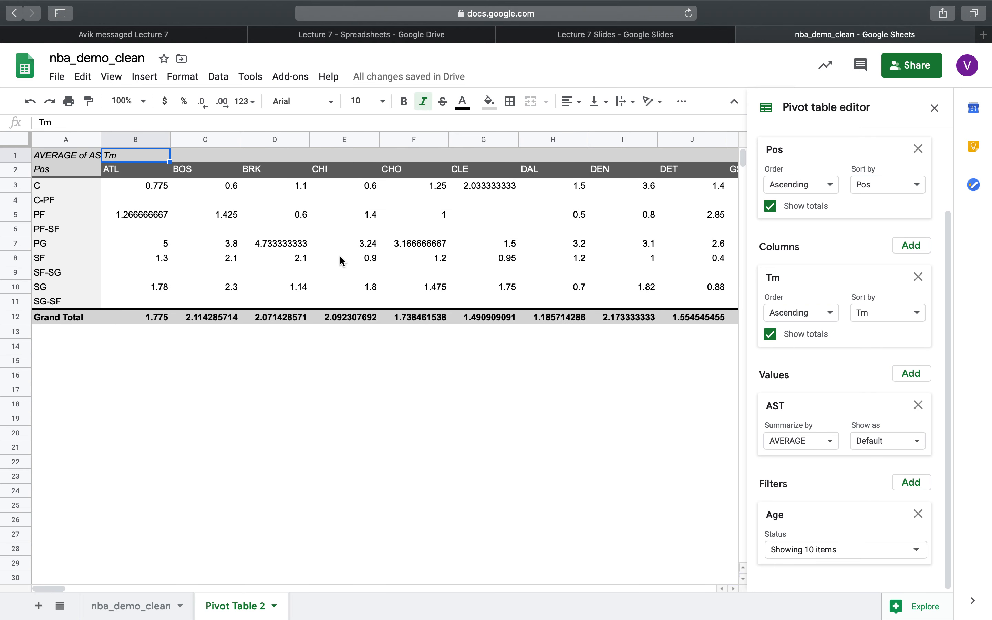
Reselect all Age values in the filter and remove the Age filter from the pivot table.
{"action": "left_click", "coordinate": [856, 561]}
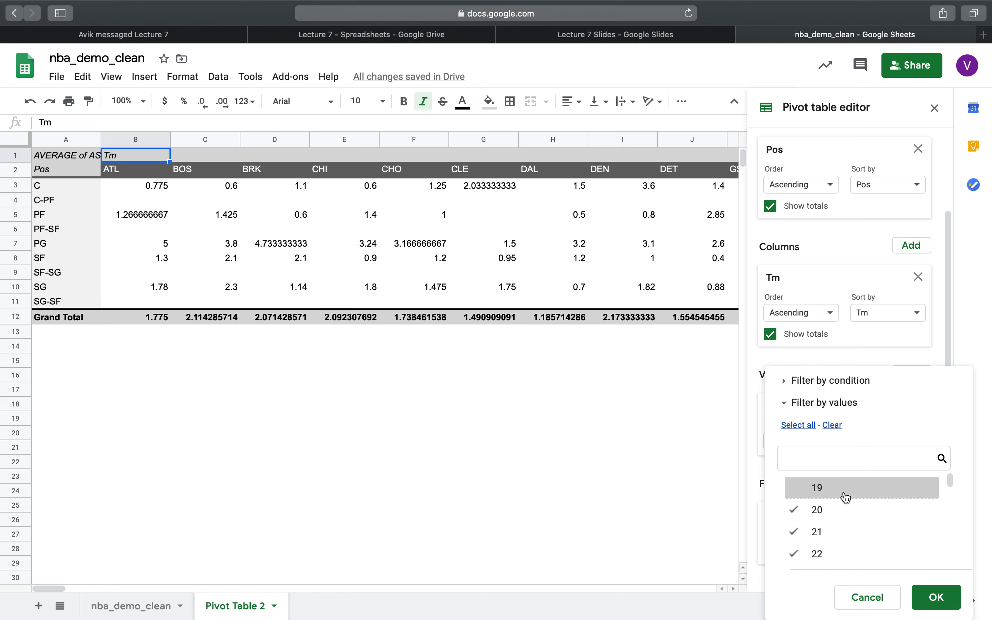
{"action": "left_click", "coordinate": [811, 427]}
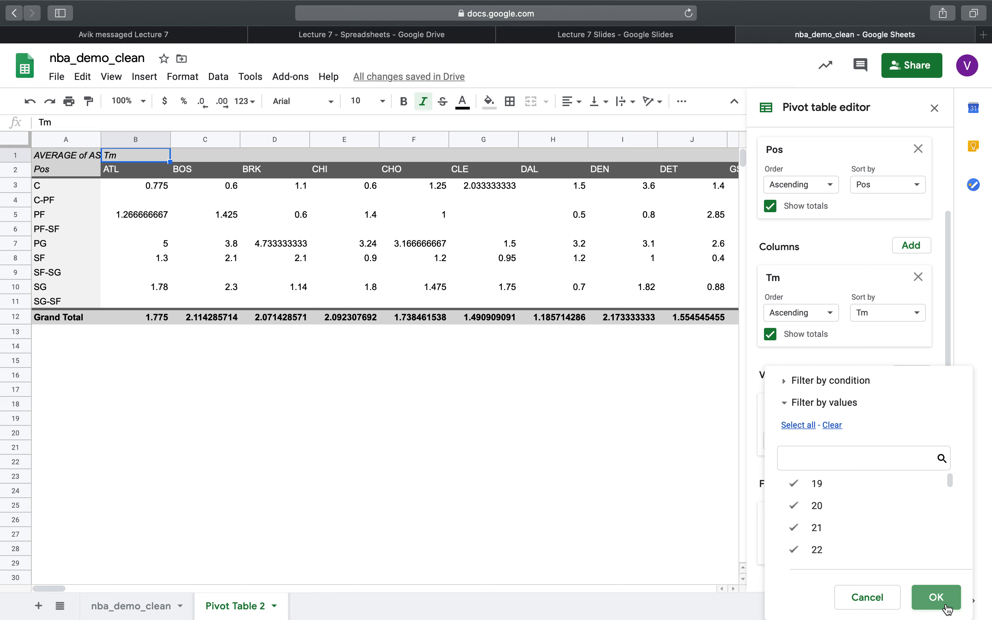
{"action": "left_click", "coordinate": [936, 597]}
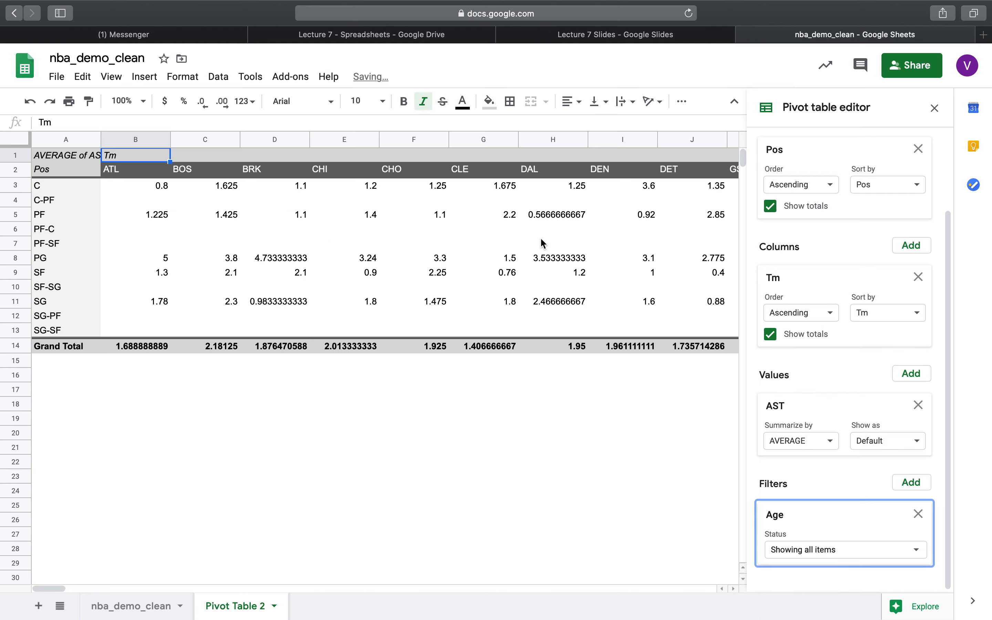
{"action": "scroll", "coordinate": [534, 243], "scroll_direction": "right", "scroll_amount": 7}
{"action": "scroll", "coordinate": [533, 243], "scroll_direction": "right", "scroll_amount": 10}
{"action": "scroll", "coordinate": [531, 244], "scroll_direction": "left", "scroll_amount": 15}
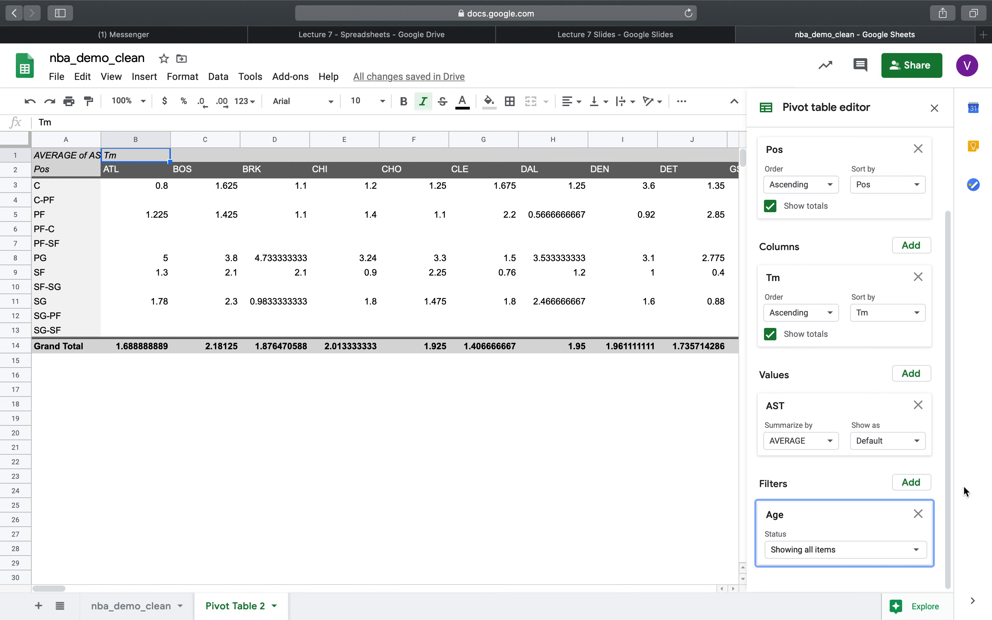
{"action": "left_click", "coordinate": [918, 514]}
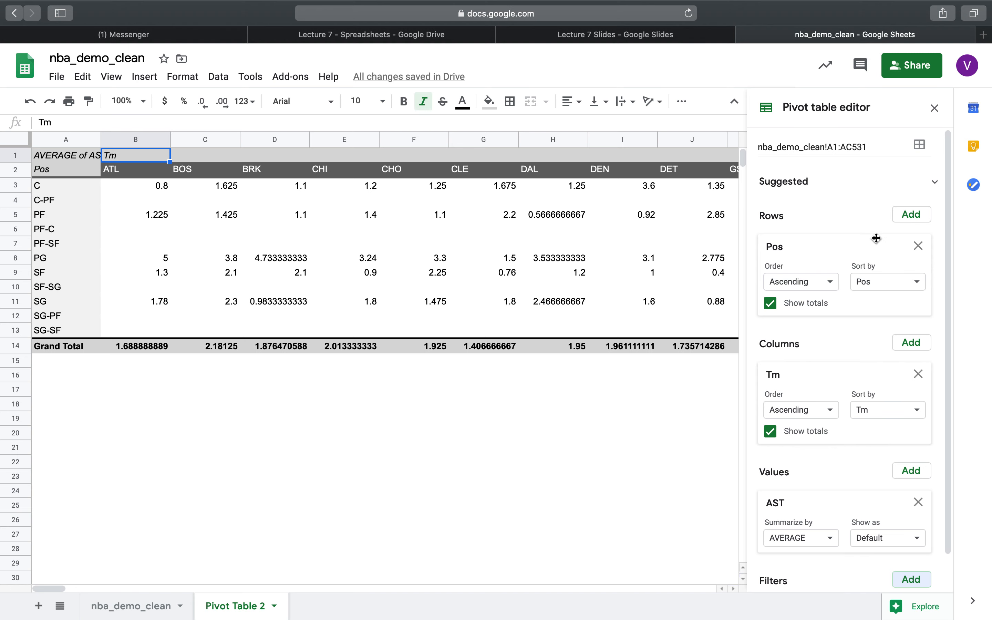
Add Age as a second row field beneath Pos in the pivot table.
{"action": "left_click", "coordinate": [839, 219]}
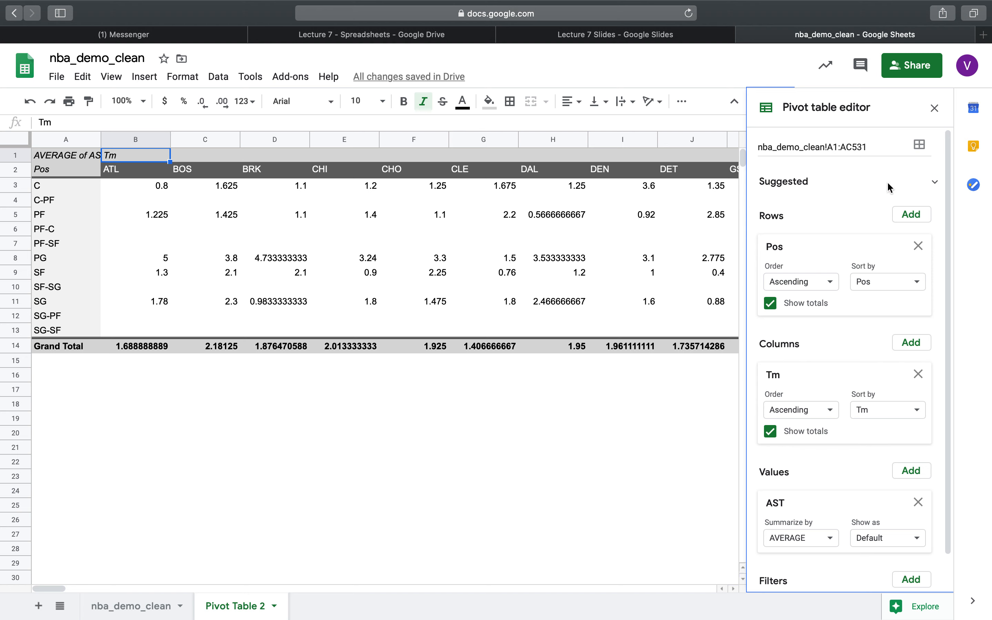
{"action": "left_click", "coordinate": [920, 219]}
{"action": "left_click", "coordinate": [913, 119]}
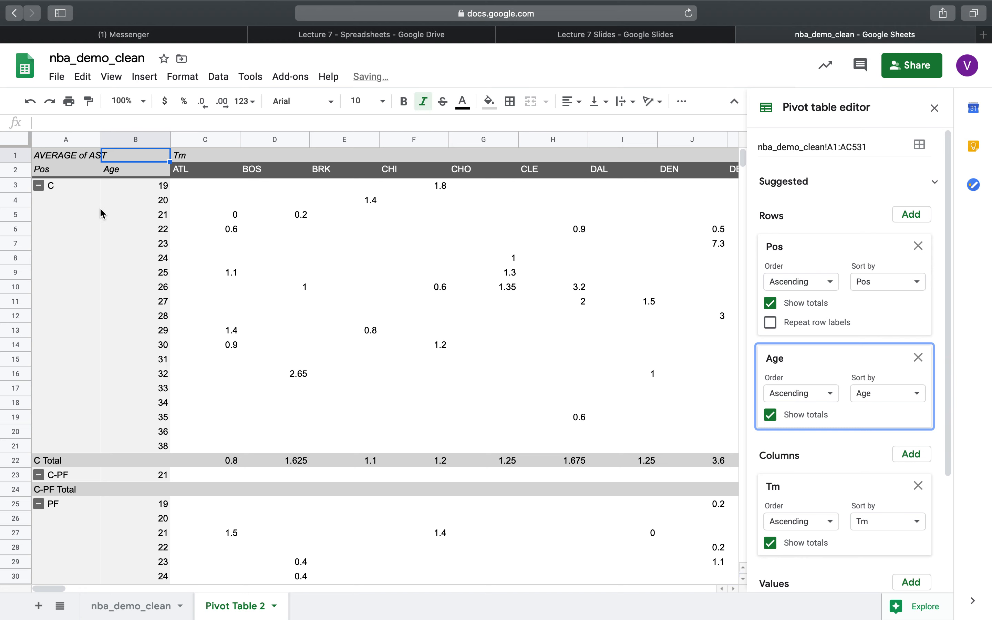
Examine how the rows are broken down by Age within each position, starting with C at age 19.
{"action": "scroll", "coordinate": [230, 316], "scroll_direction": "down", "scroll_amount": 10}
{"action": "scroll", "coordinate": [231, 319], "scroll_direction": "up", "scroll_amount": 10}
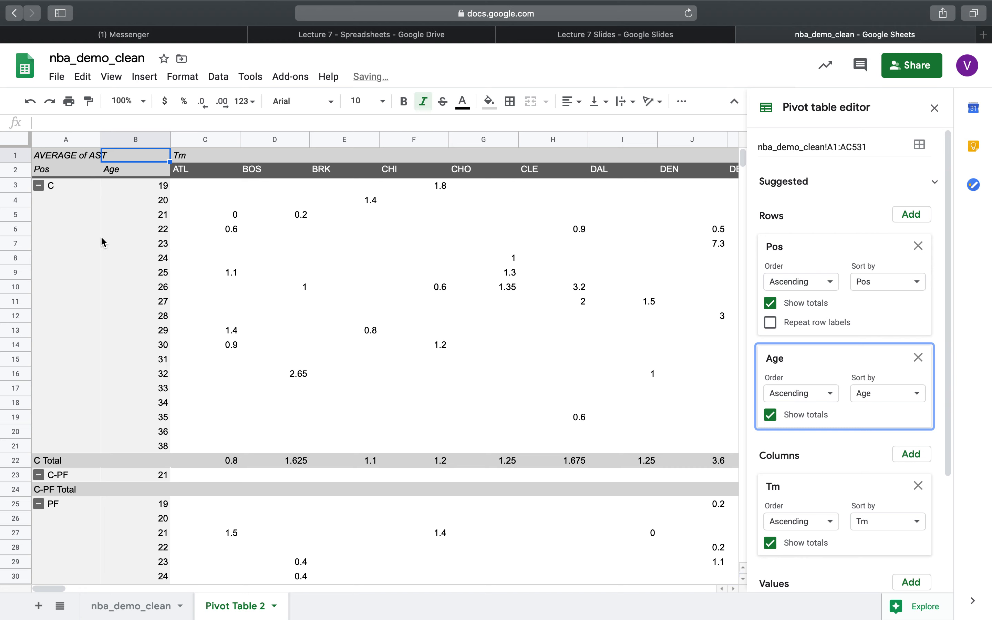
{"action": "left_click", "coordinate": [80, 187]}
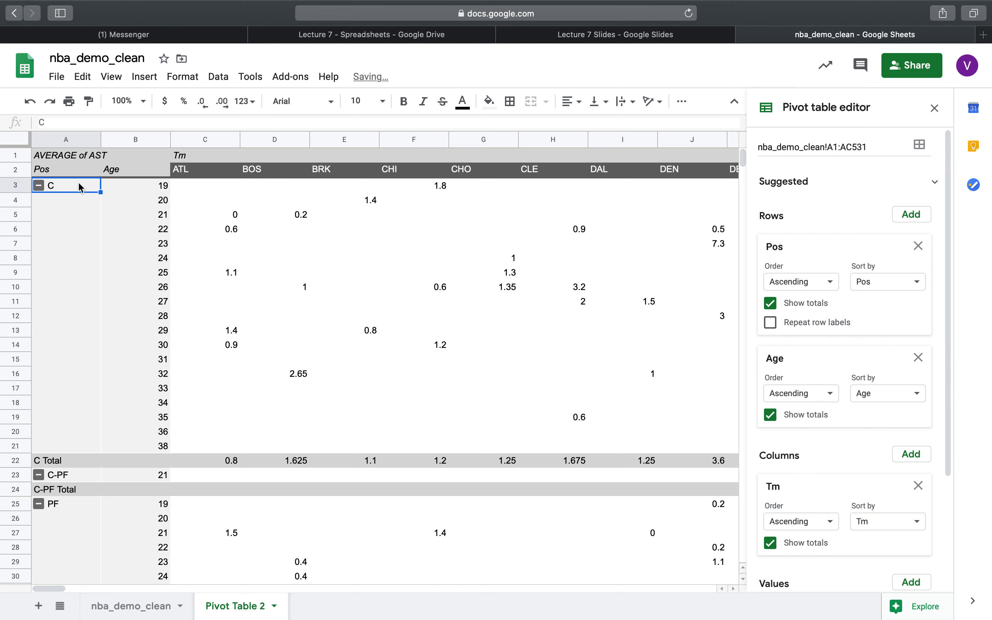
{"action": "left_click", "coordinate": [141, 185]}
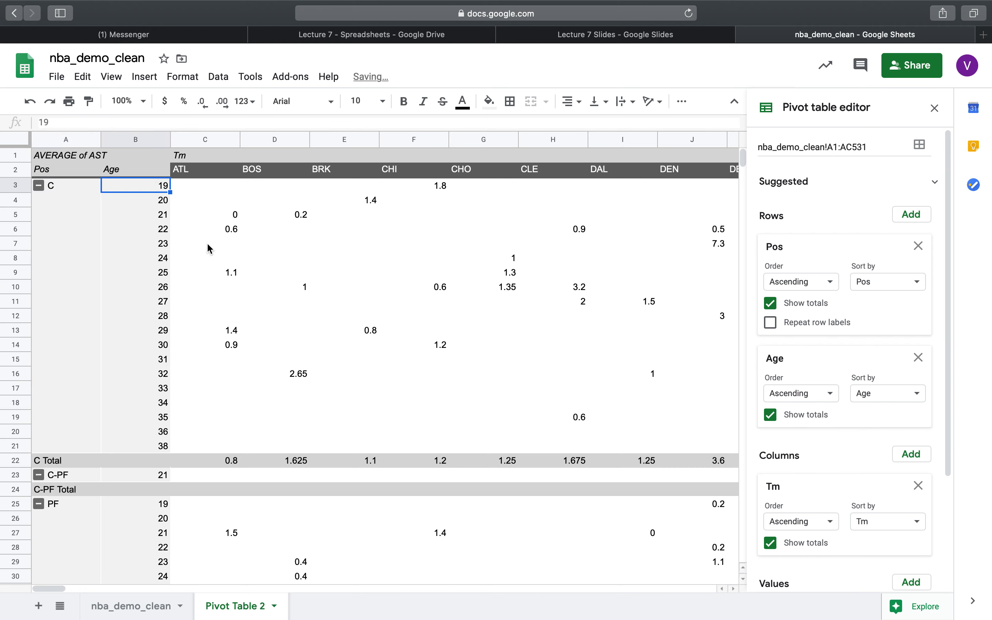
Examine the Age breakdown of average assists within every position, from C down through PF, PG, SF and SG.
{"action": "left_click", "coordinate": [74, 156]}
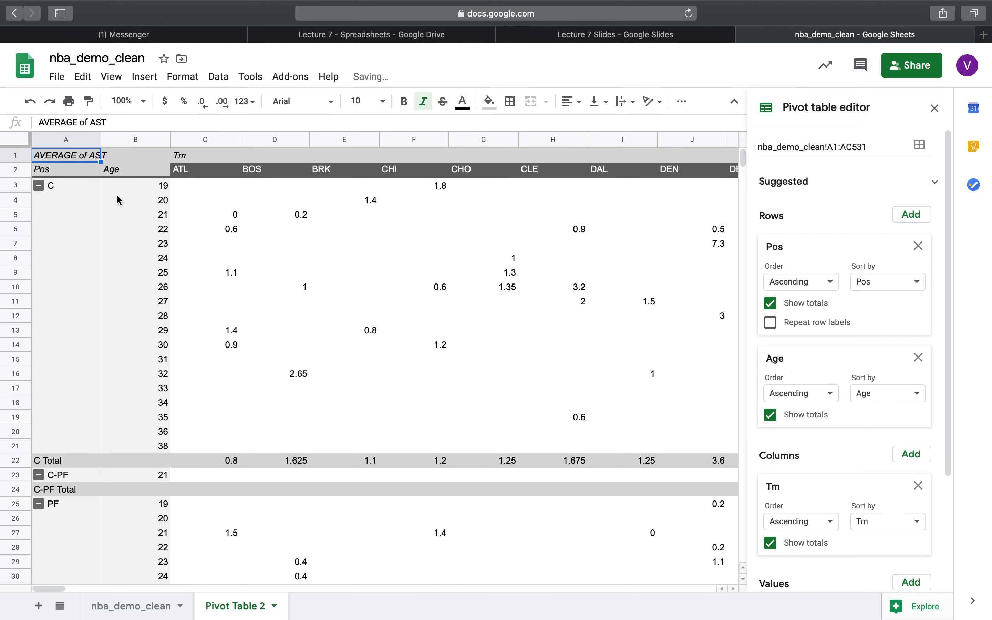
{"action": "left_click", "coordinate": [144, 218]}
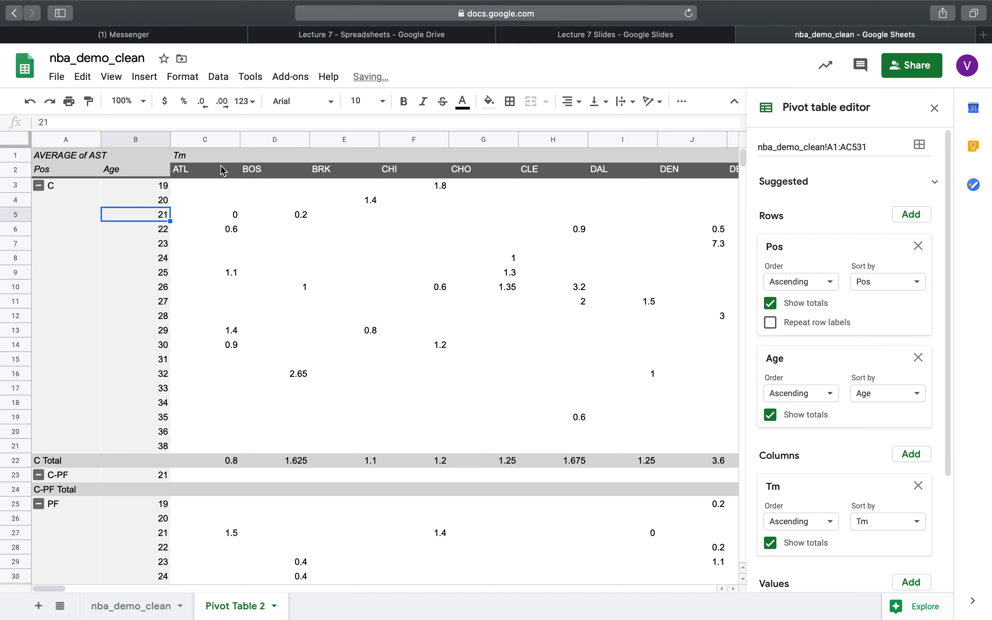
{"action": "scroll", "coordinate": [235, 357], "scroll_direction": "down", "scroll_amount": 10}
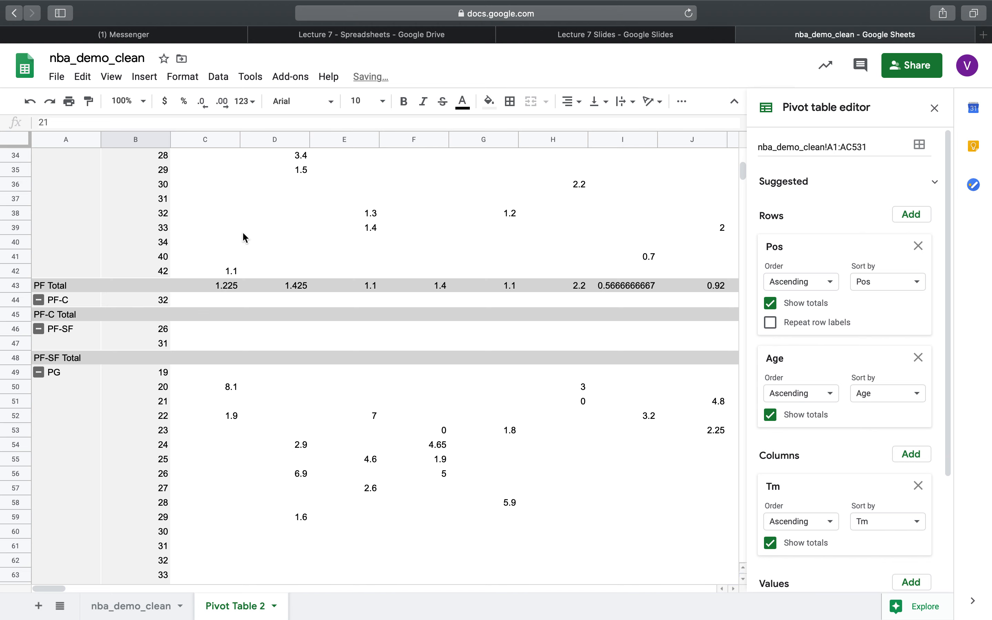
{"action": "scroll", "coordinate": [243, 234], "scroll_direction": "down", "scroll_amount": 4}
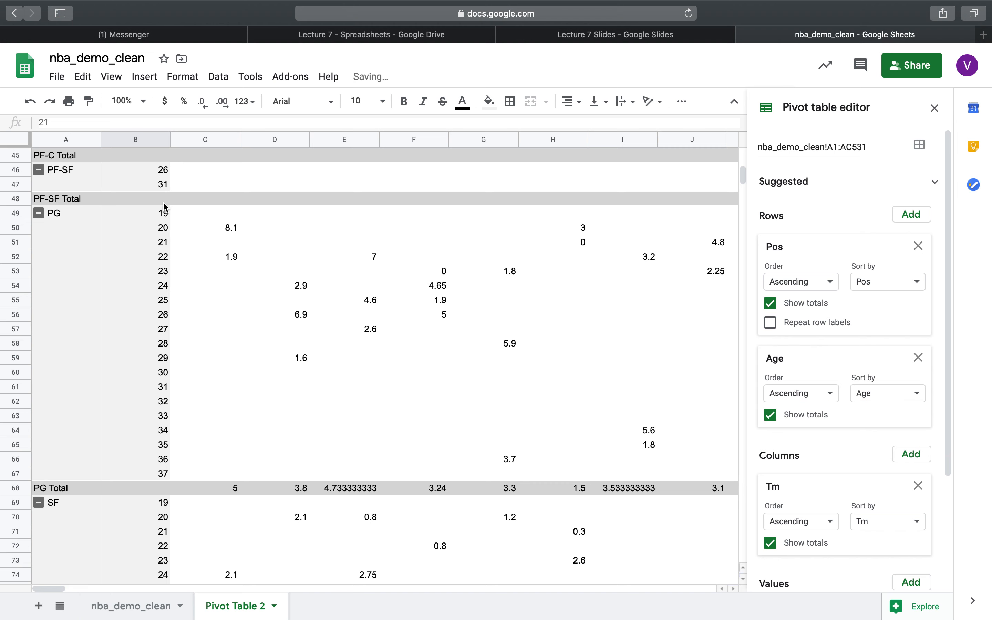
{"action": "scroll", "coordinate": [164, 221], "scroll_direction": "down", "scroll_amount": 7}
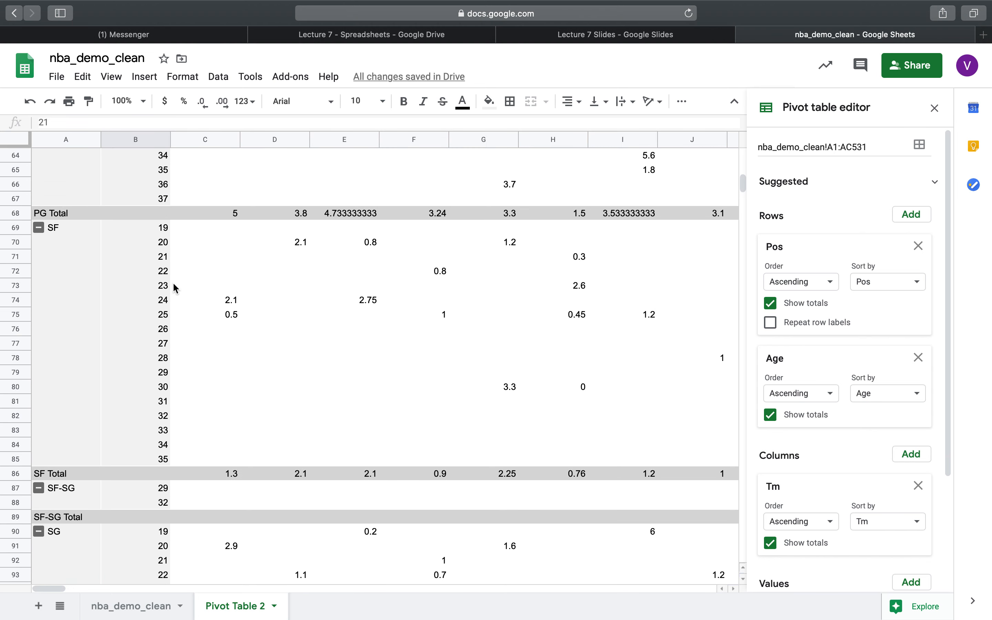
{"action": "scroll", "coordinate": [173, 282], "scroll_direction": "down", "scroll_amount": 10}
{"action": "scroll", "coordinate": [174, 282], "scroll_direction": "up", "scroll_amount": 20}
{"action": "scroll", "coordinate": [173, 278], "scroll_direction": "up", "scroll_amount": 7}
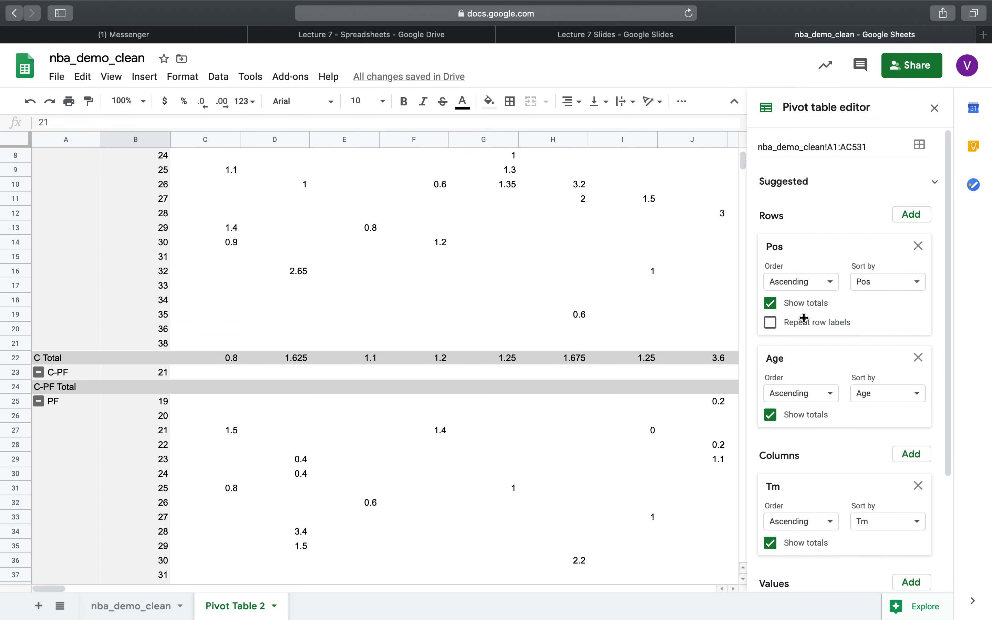
Remove the Age row field from the pivot table and sort the Tm columns in descending order.
{"action": "left_click", "coordinate": [918, 357]}
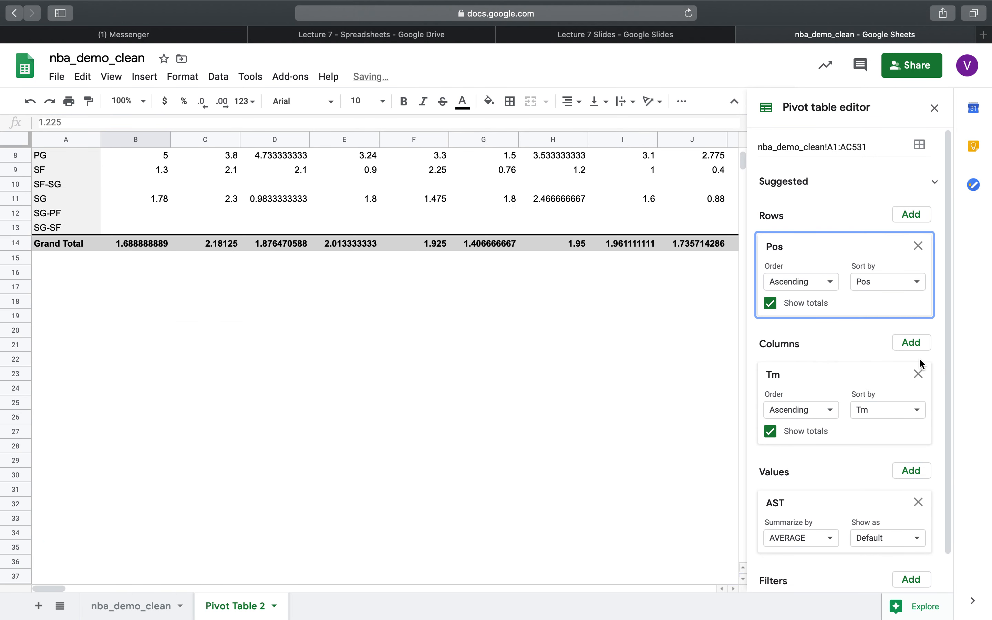
{"action": "scroll", "coordinate": [503, 276], "scroll_direction": "up", "scroll_amount": 5}
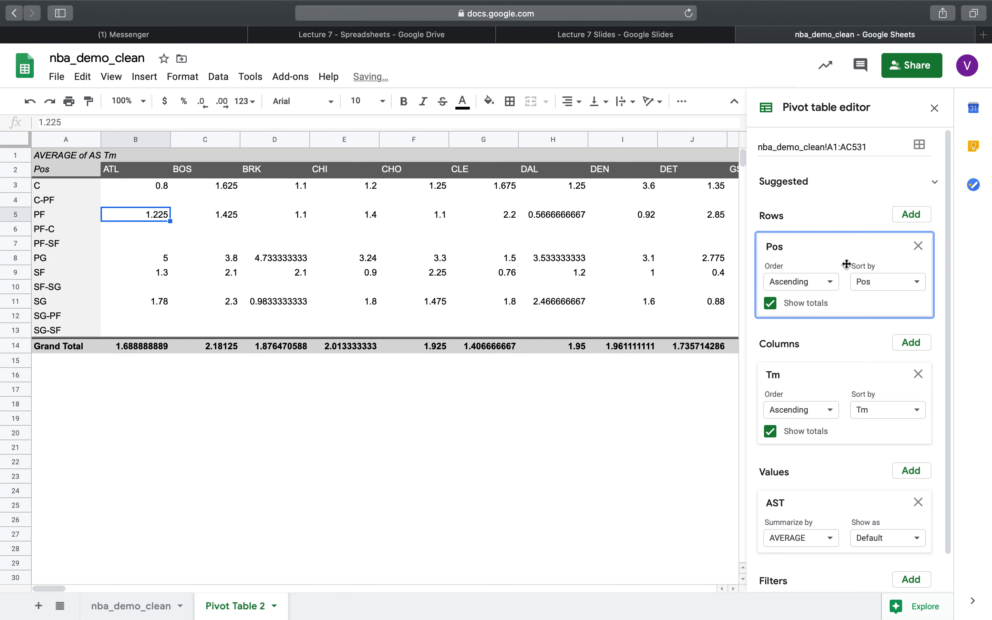
{"action": "scroll", "coordinate": [848, 467], "scroll_direction": "down", "scroll_amount": 2}
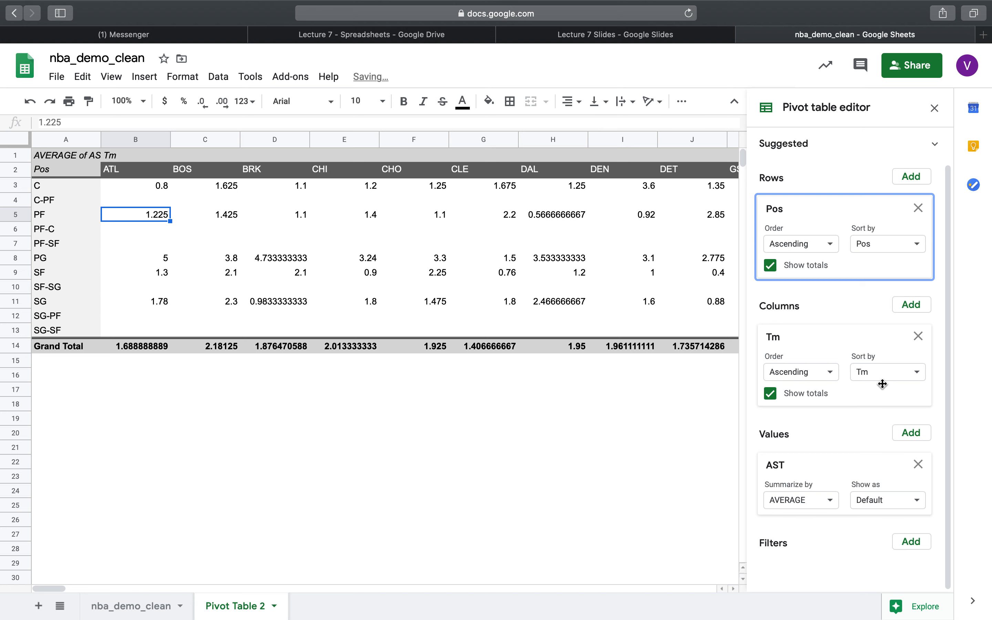
{"action": "left_click", "coordinate": [824, 378]}
{"action": "left_click", "coordinate": [800, 417]}
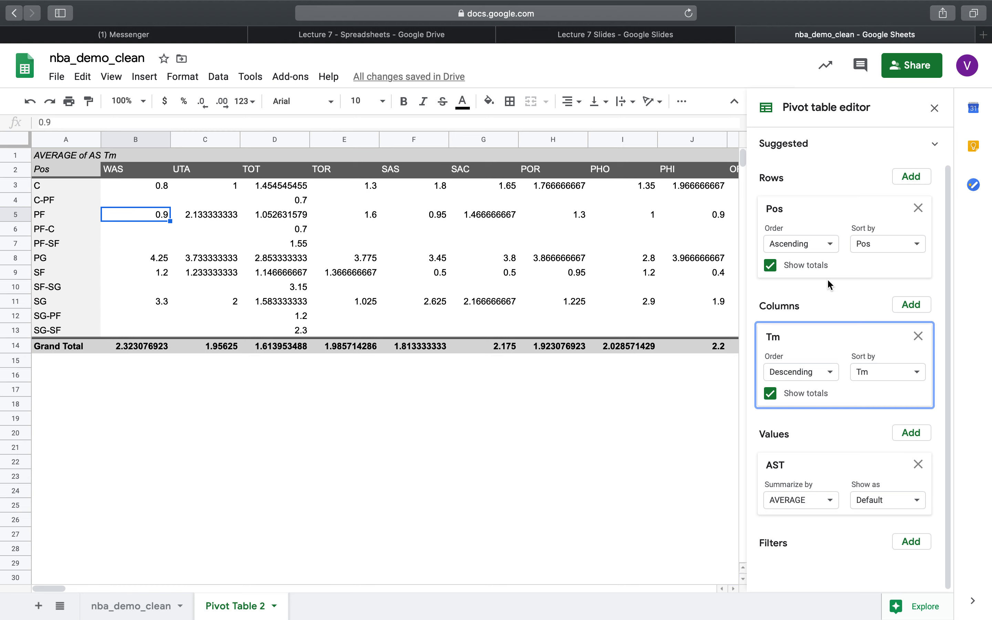
Try STDEV and MAX as the summary function for AST, and restore AVERAGE.
{"action": "left_click", "coordinate": [800, 500]}
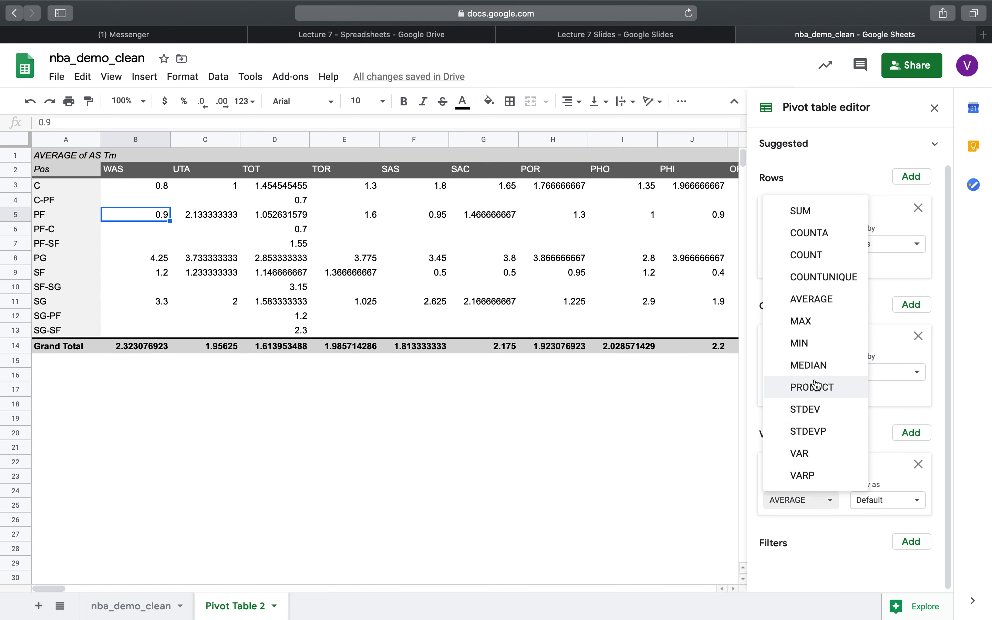
{"action": "left_click", "coordinate": [818, 406]}
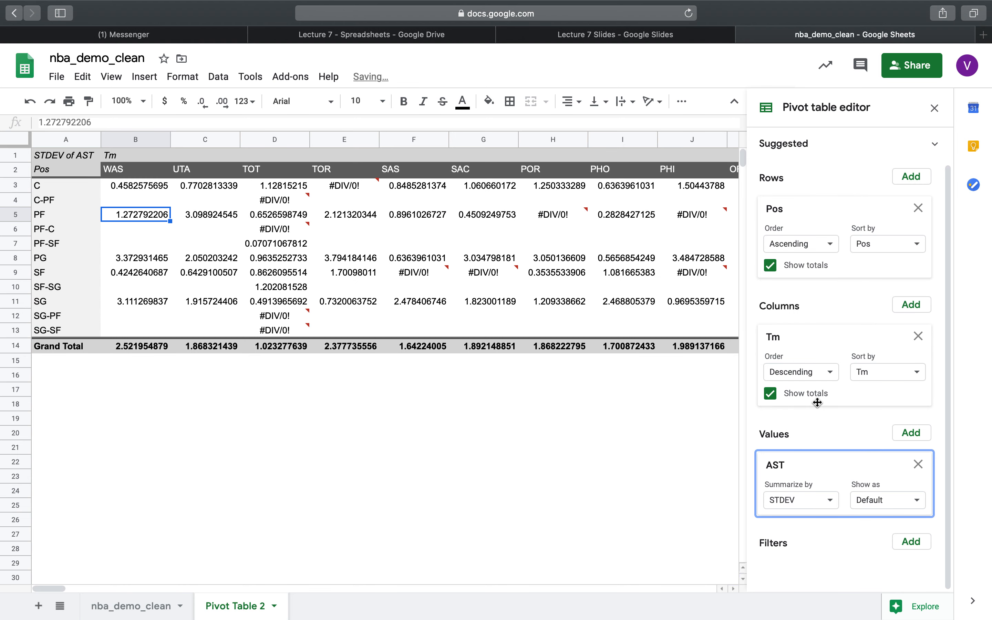
{"action": "left_click", "coordinate": [816, 501]}
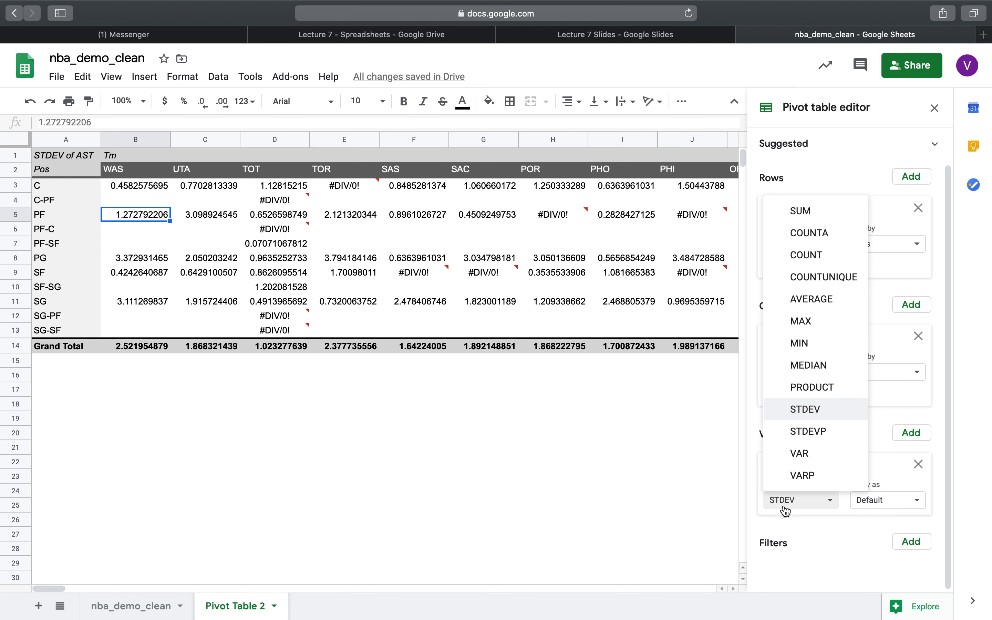
{"action": "left_click", "coordinate": [808, 323]}
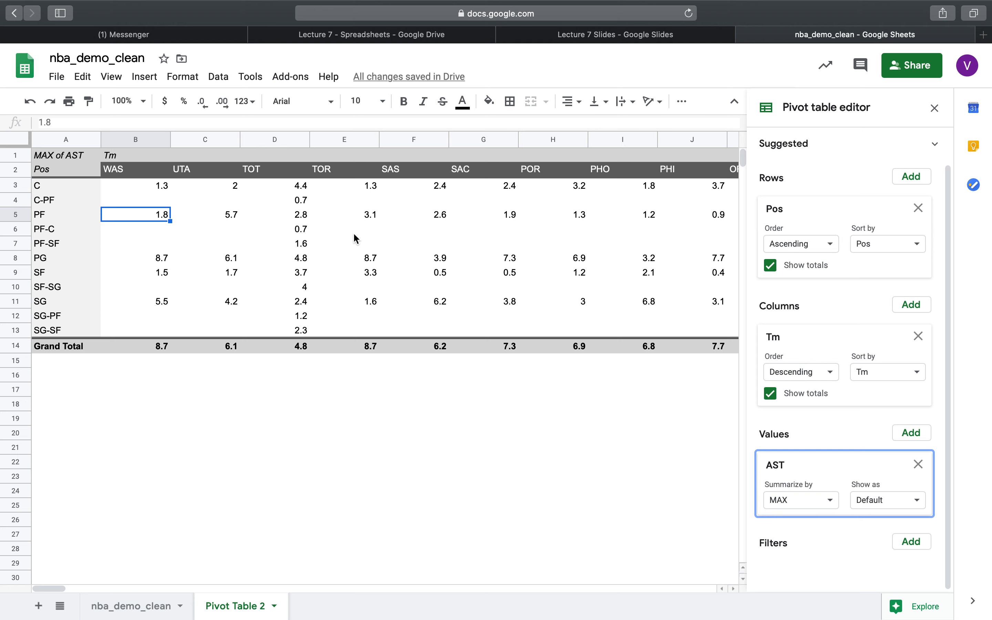
{"action": "left_click", "coordinate": [373, 260]}
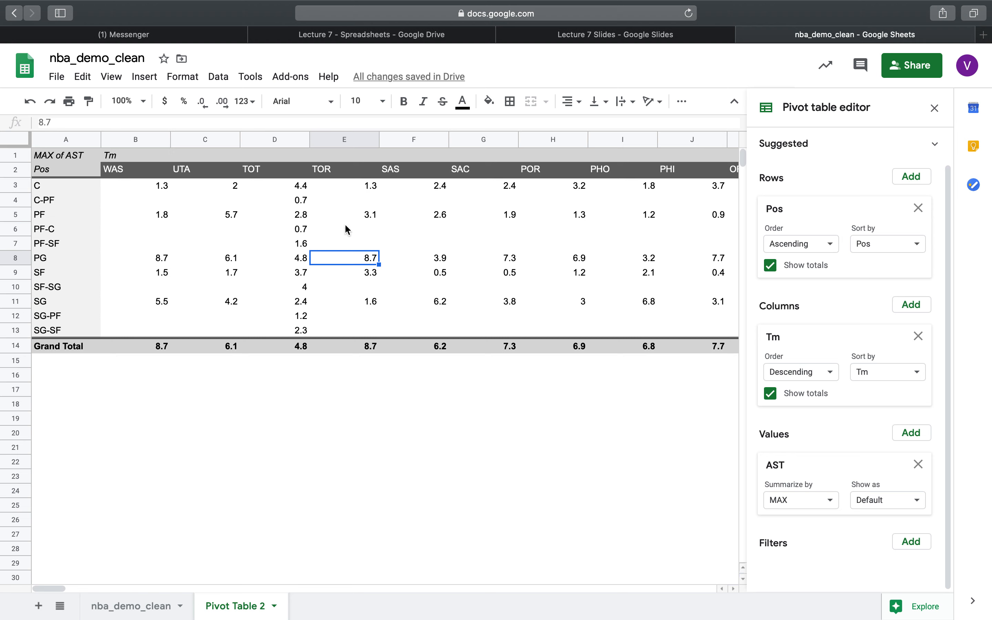
{"action": "left_click", "coordinate": [794, 506]}
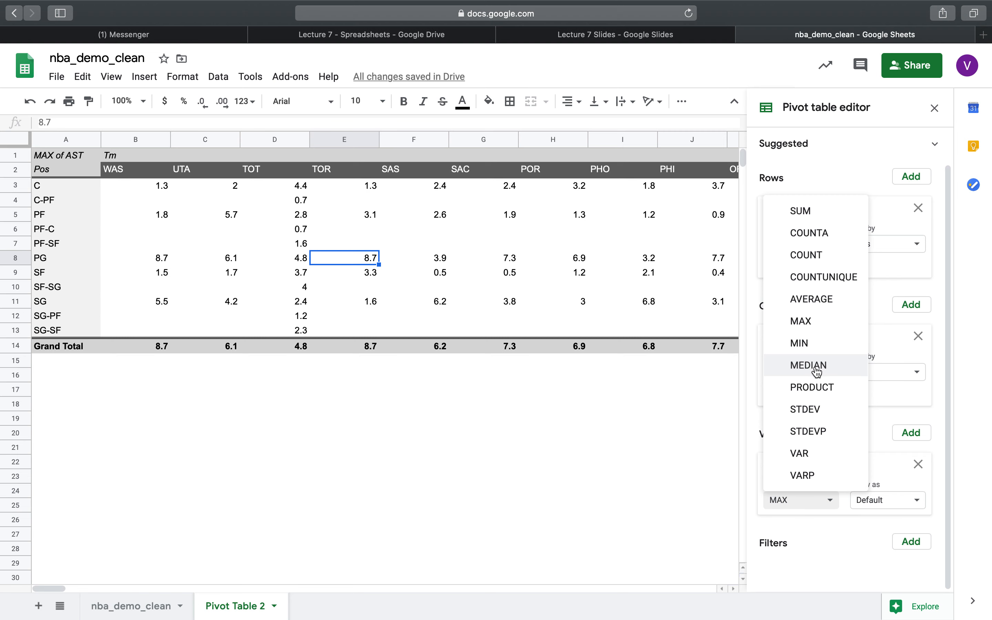
{"action": "left_click", "coordinate": [815, 298]}
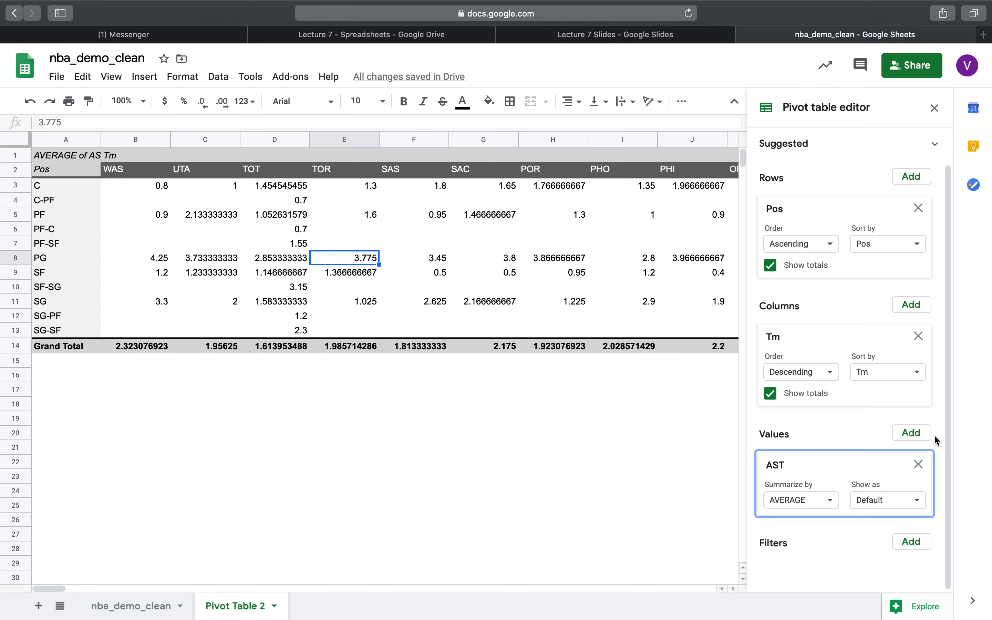
Clear the pivot table by removing the AST value, the Tm column field and the Pos row field.
{"action": "left_click", "coordinate": [918, 463]}
{"action": "left_click", "coordinate": [929, 374]}
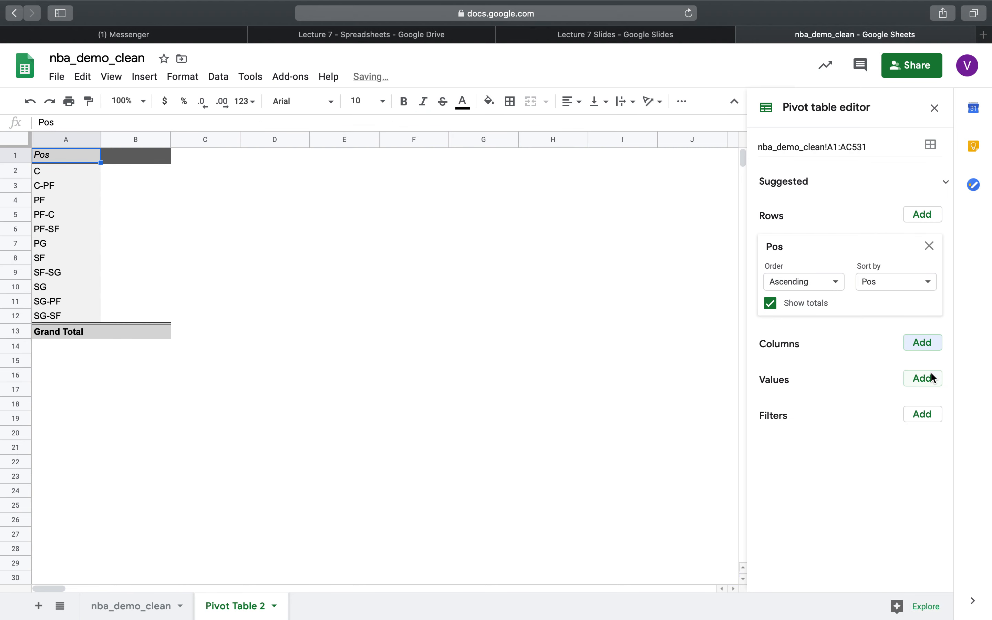
{"action": "left_click", "coordinate": [929, 246]}
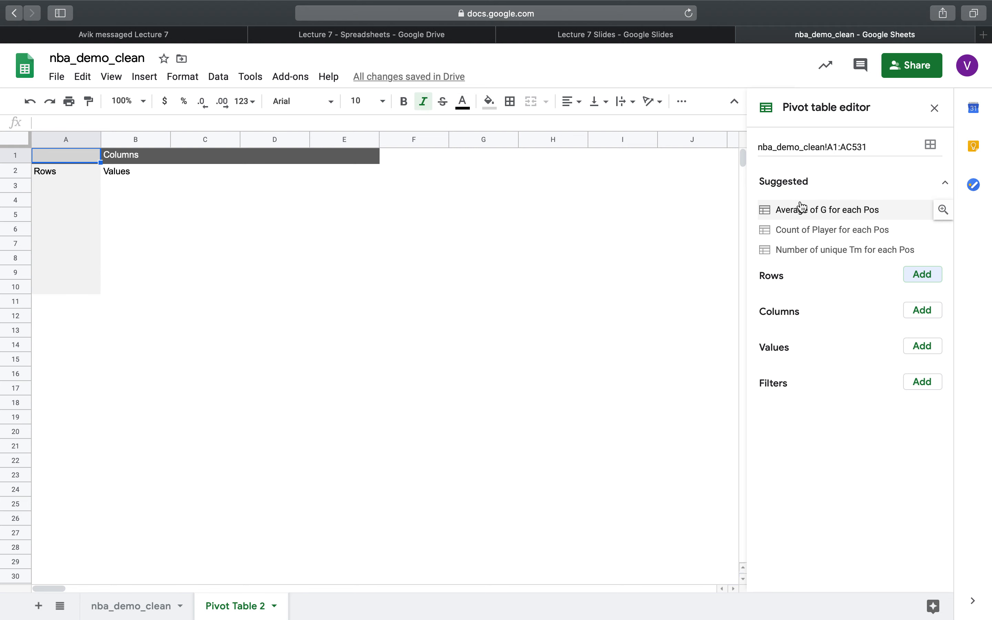
Apply the suggested pivot table Average of G for each Pos and check the values for C, PG and SG-PF.
{"action": "left_click", "coordinate": [823, 217]}
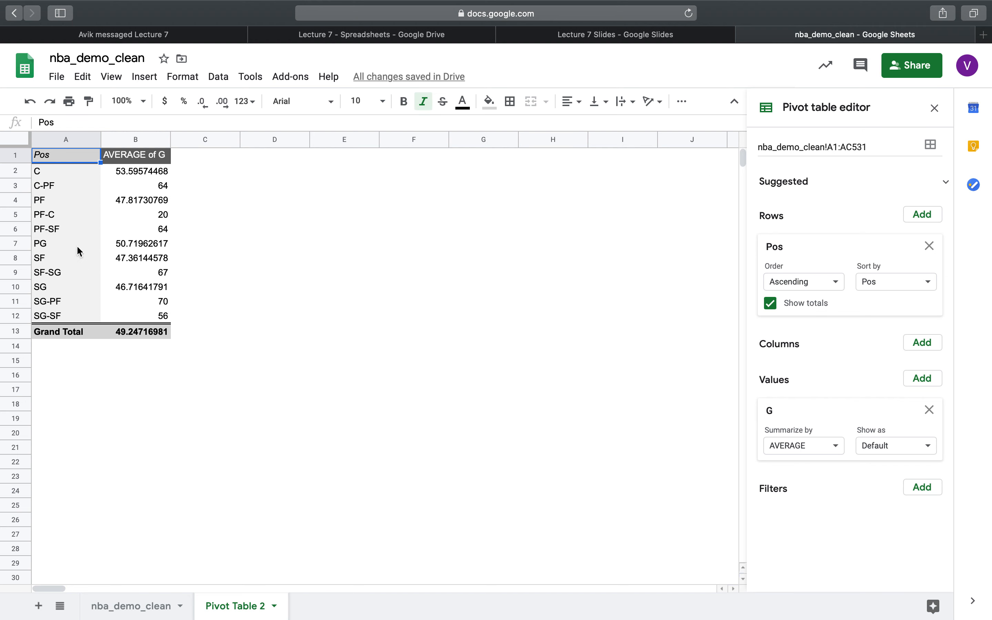
{"action": "left_click", "coordinate": [142, 171]}
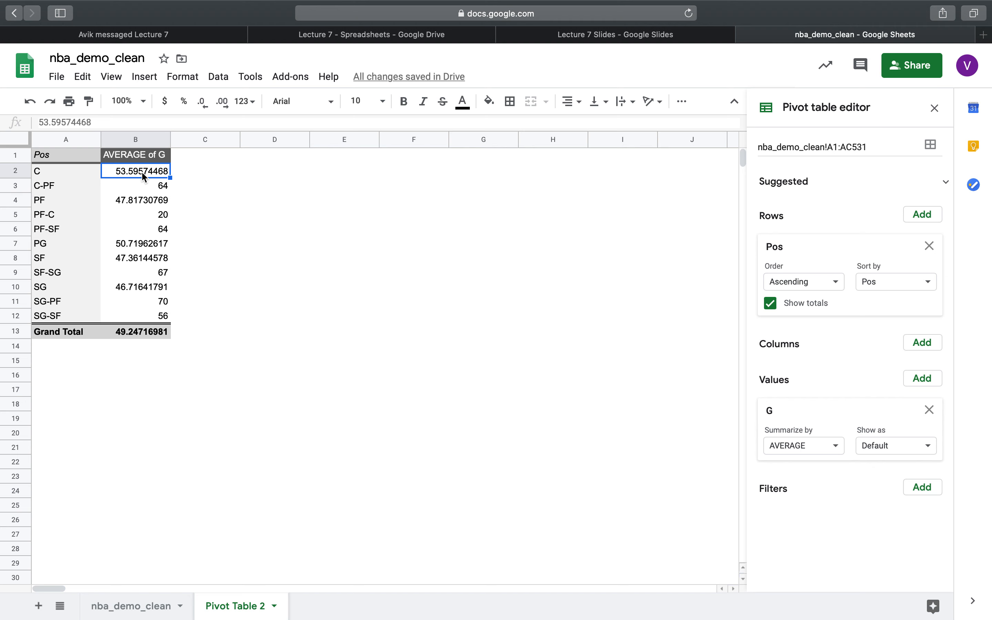
{"action": "left_click", "coordinate": [148, 242]}
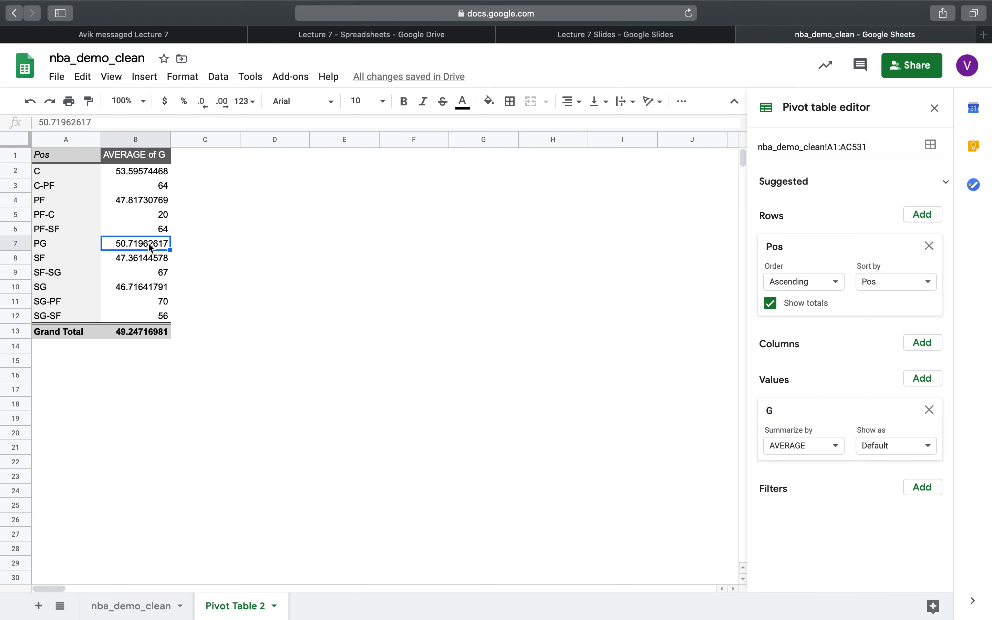
{"action": "left_click", "coordinate": [47, 301]}
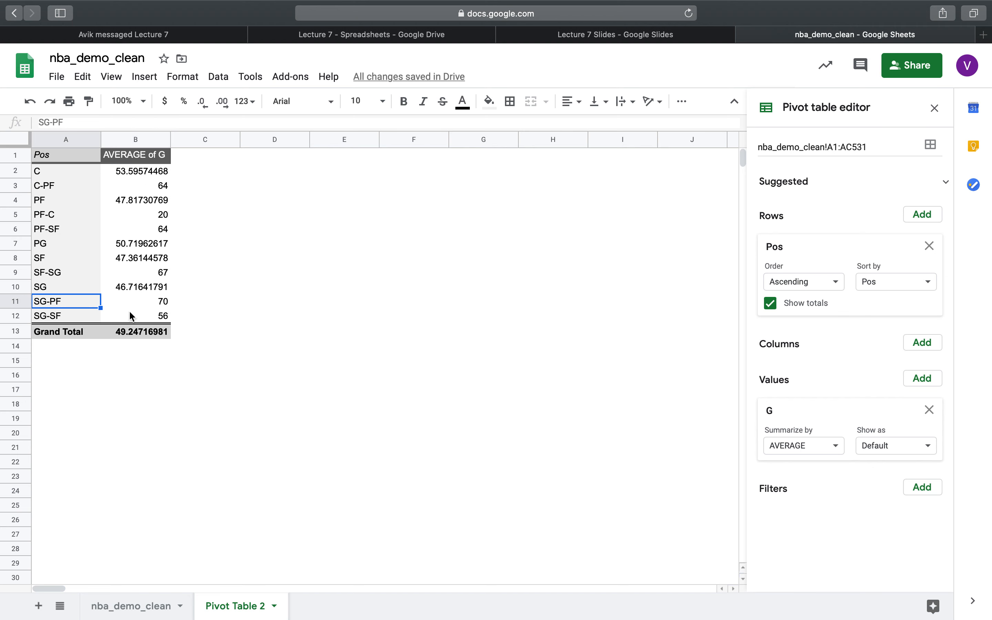
{"action": "left_click", "coordinate": [159, 302]}
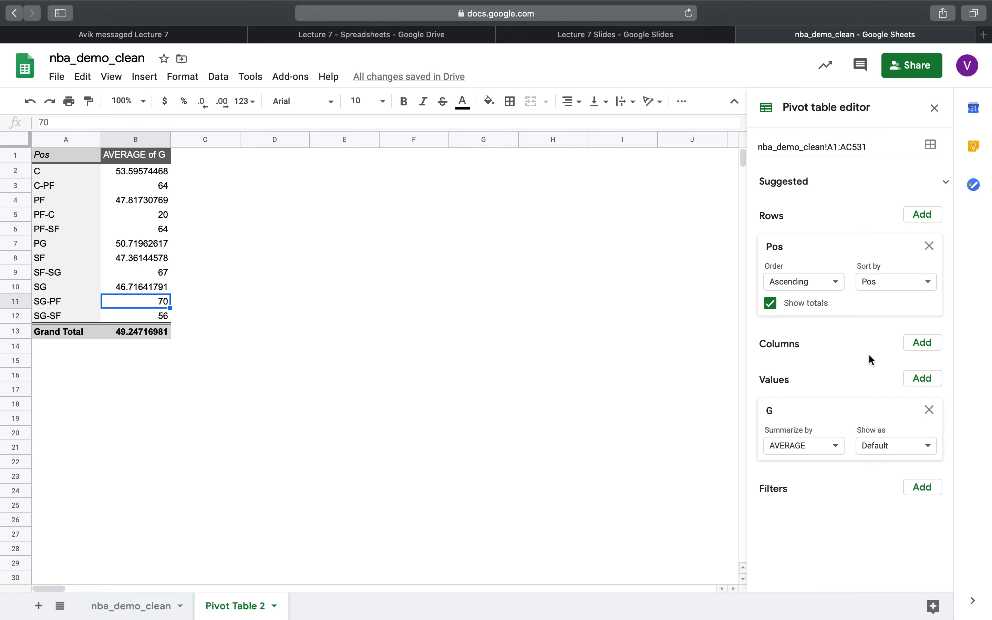
Replace the pivot layout with the suggested Count of Player for each Pos and check the SG, PG and PF counts.
{"action": "left_click", "coordinate": [929, 409]}
{"action": "left_click", "coordinate": [929, 246]}
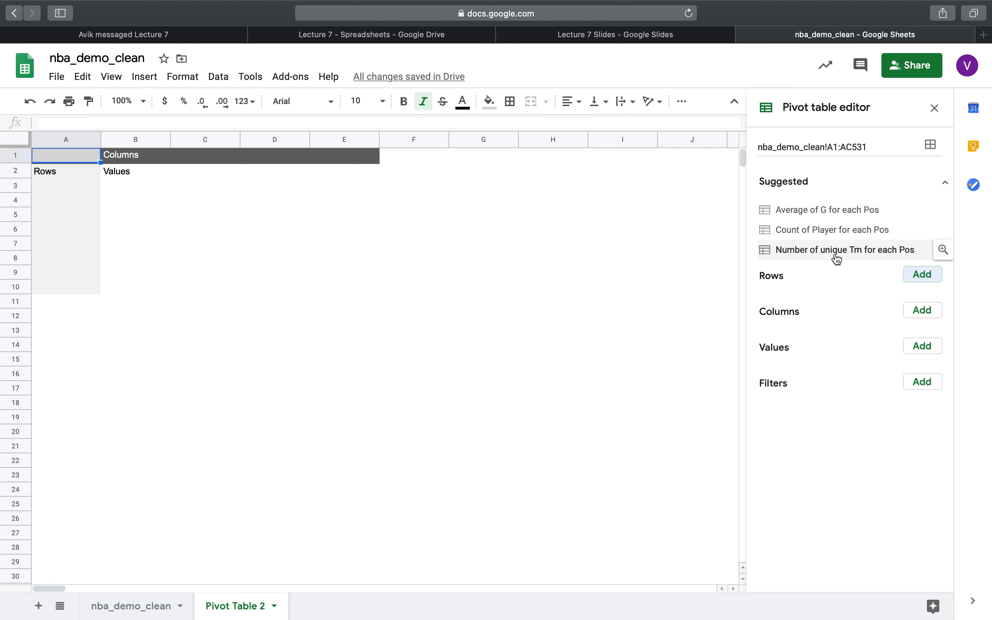
{"action": "left_click", "coordinate": [832, 234]}
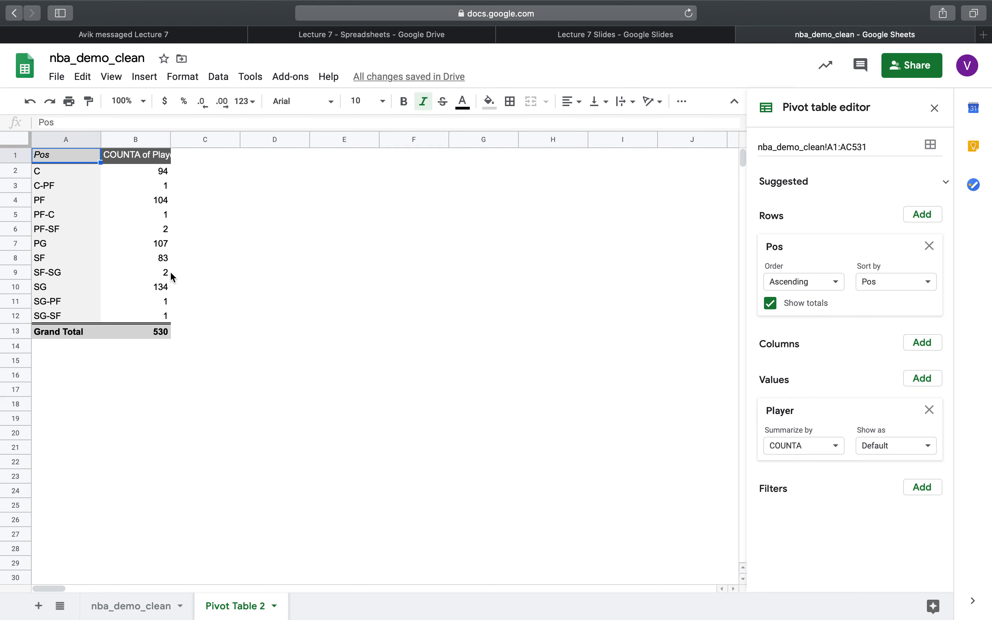
{"action": "left_click", "coordinate": [161, 289]}
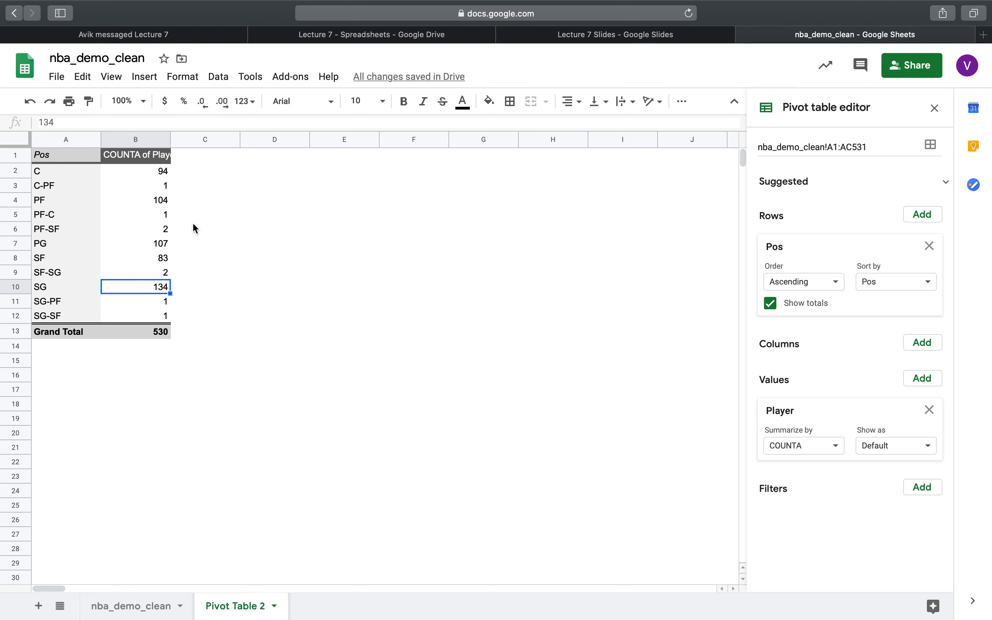
{"action": "left_click", "coordinate": [165, 245]}
{"action": "left_click", "coordinate": [147, 202]}
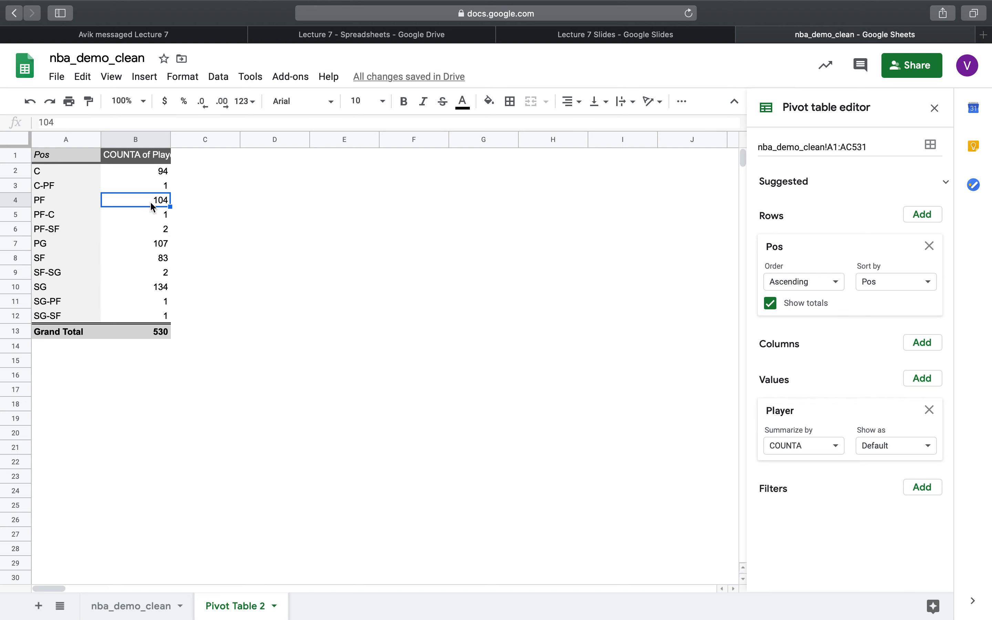
Remove the Pos row field and the Player value from the pivot table.
{"action": "left_click", "coordinate": [929, 246]}
{"action": "left_click", "coordinate": [929, 318]}
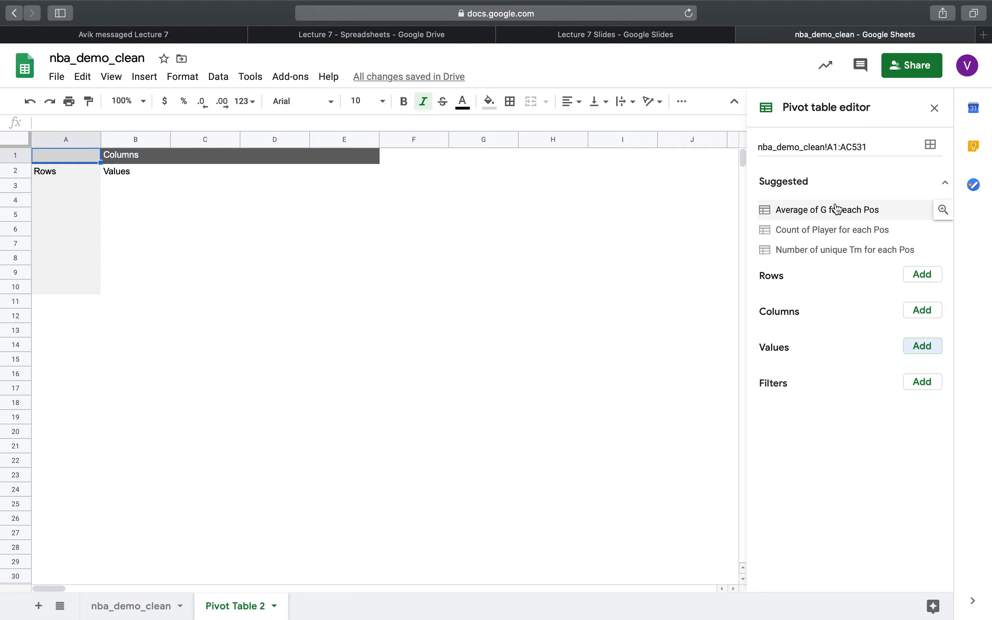
Look across the columns of the nba_demo_clean source sheet and switch to the Lecture 7 Slides presentation.
{"action": "left_click", "coordinate": [139, 603]}
{"action": "scroll", "coordinate": [289, 488], "scroll_direction": "right", "scroll_amount": 5}
{"action": "scroll", "coordinate": [288, 488], "scroll_direction": "left", "scroll_amount": 5}
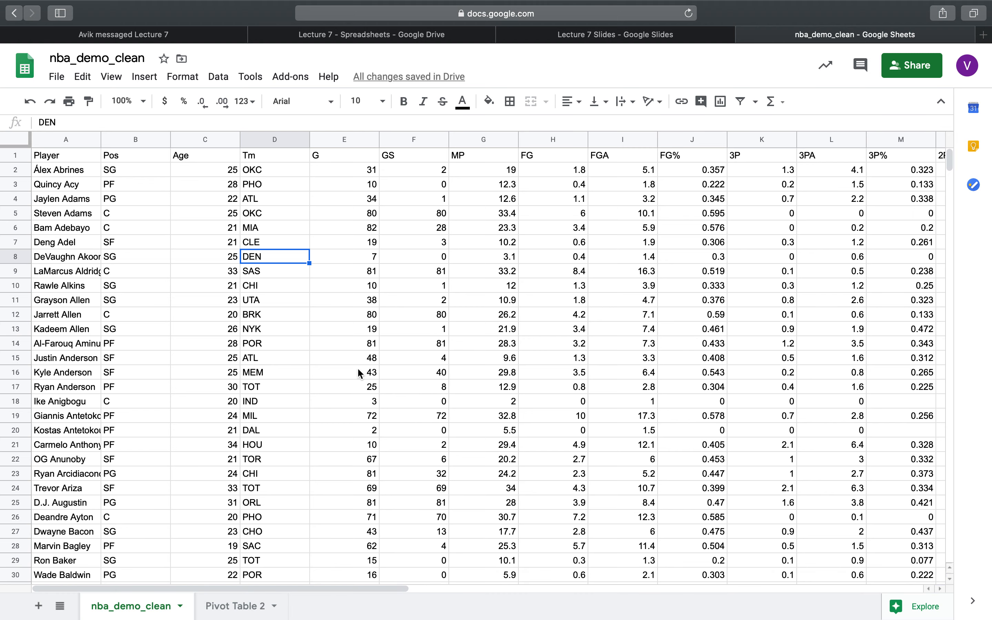
{"action": "left_click", "coordinate": [699, 33]}
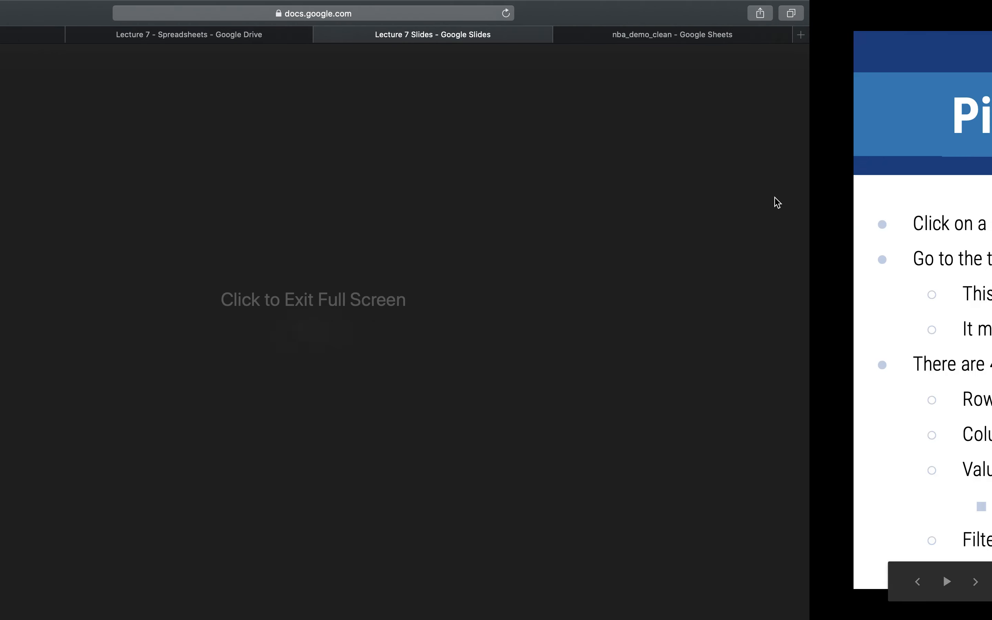